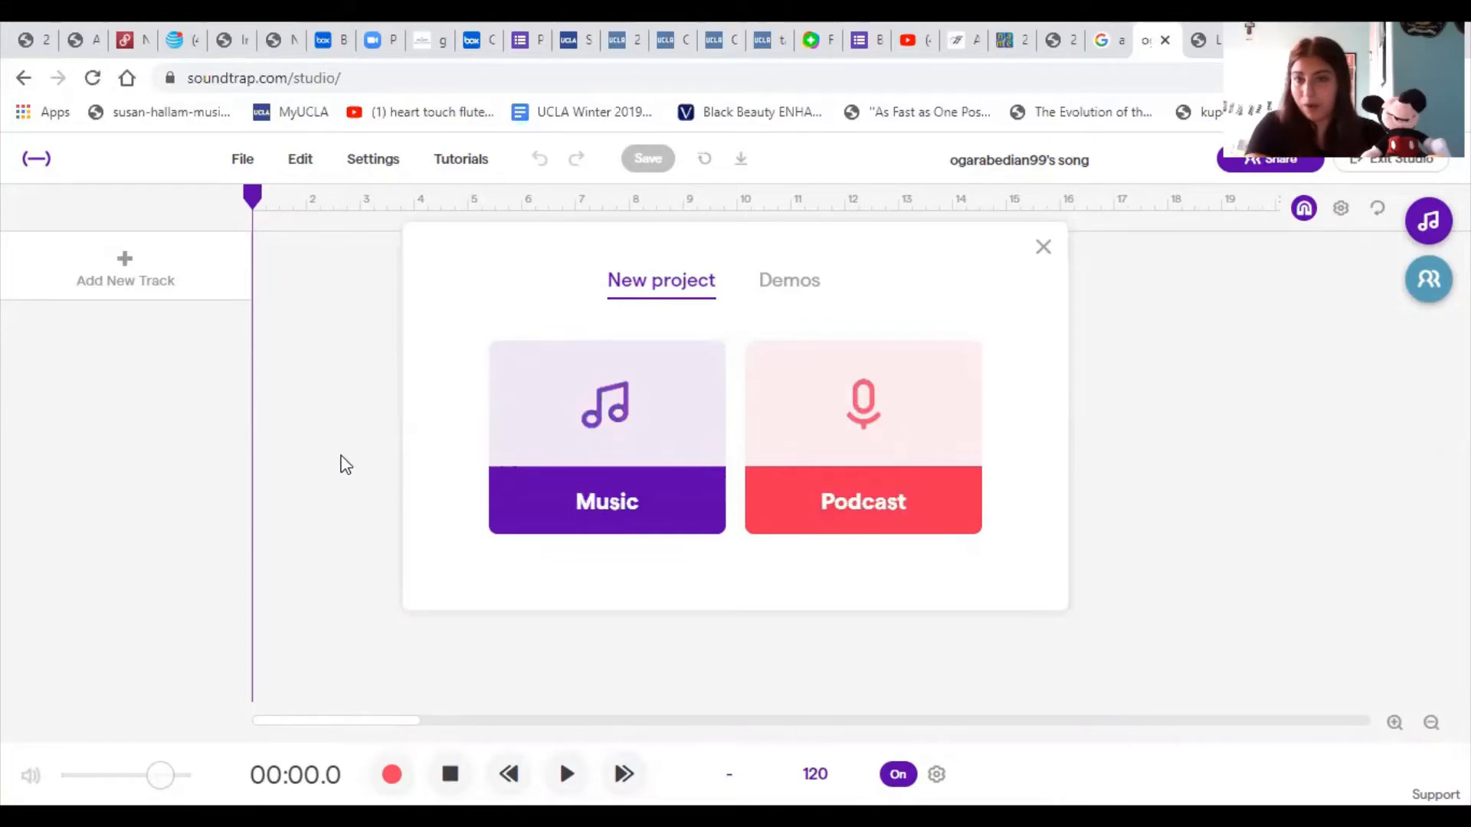
- Create a new Music project and open the loop library
{"action": "left_click", "coordinate": [558, 510]}
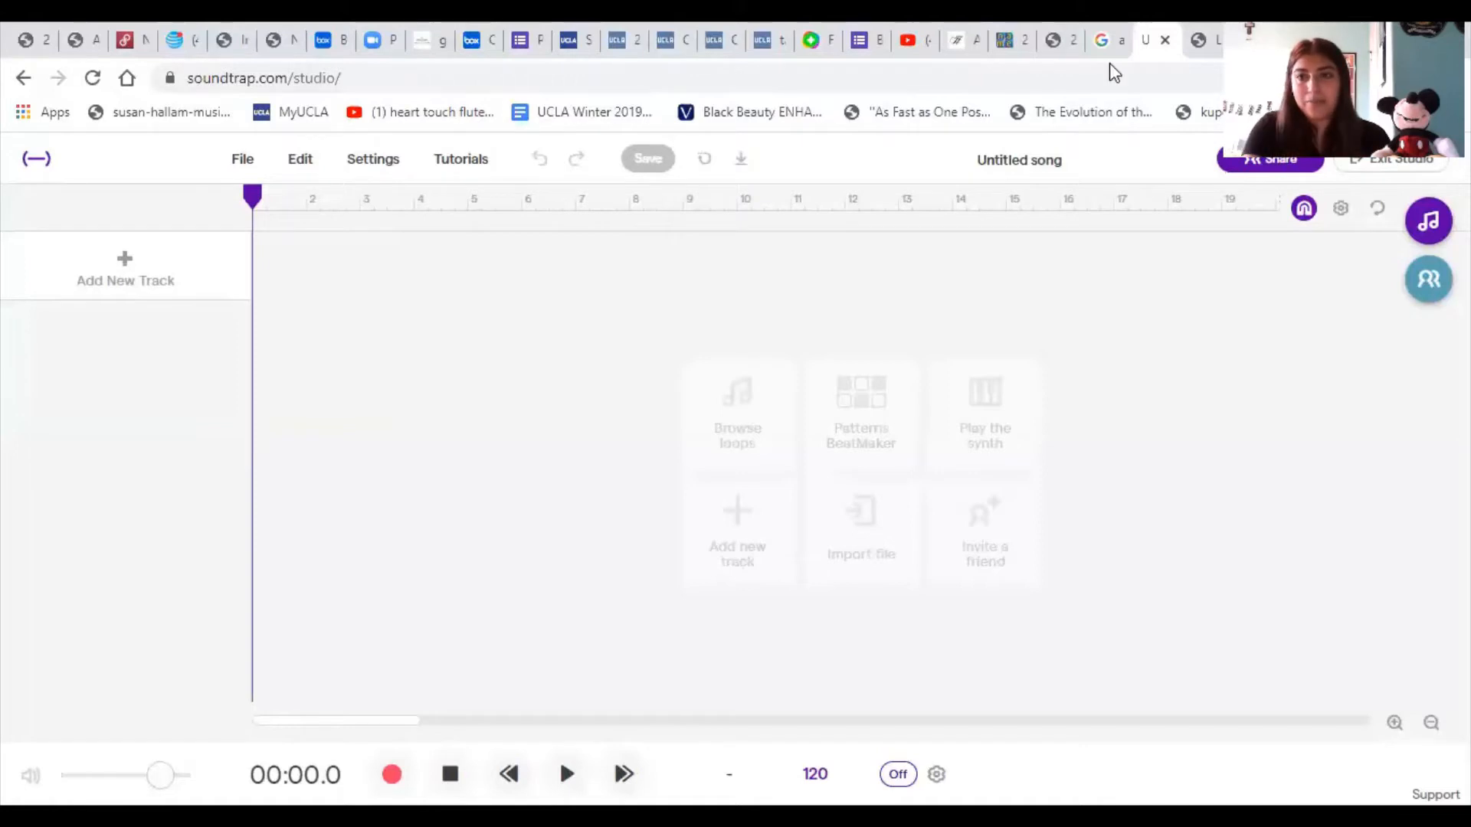
{"action": "left_click", "coordinate": [1429, 224]}
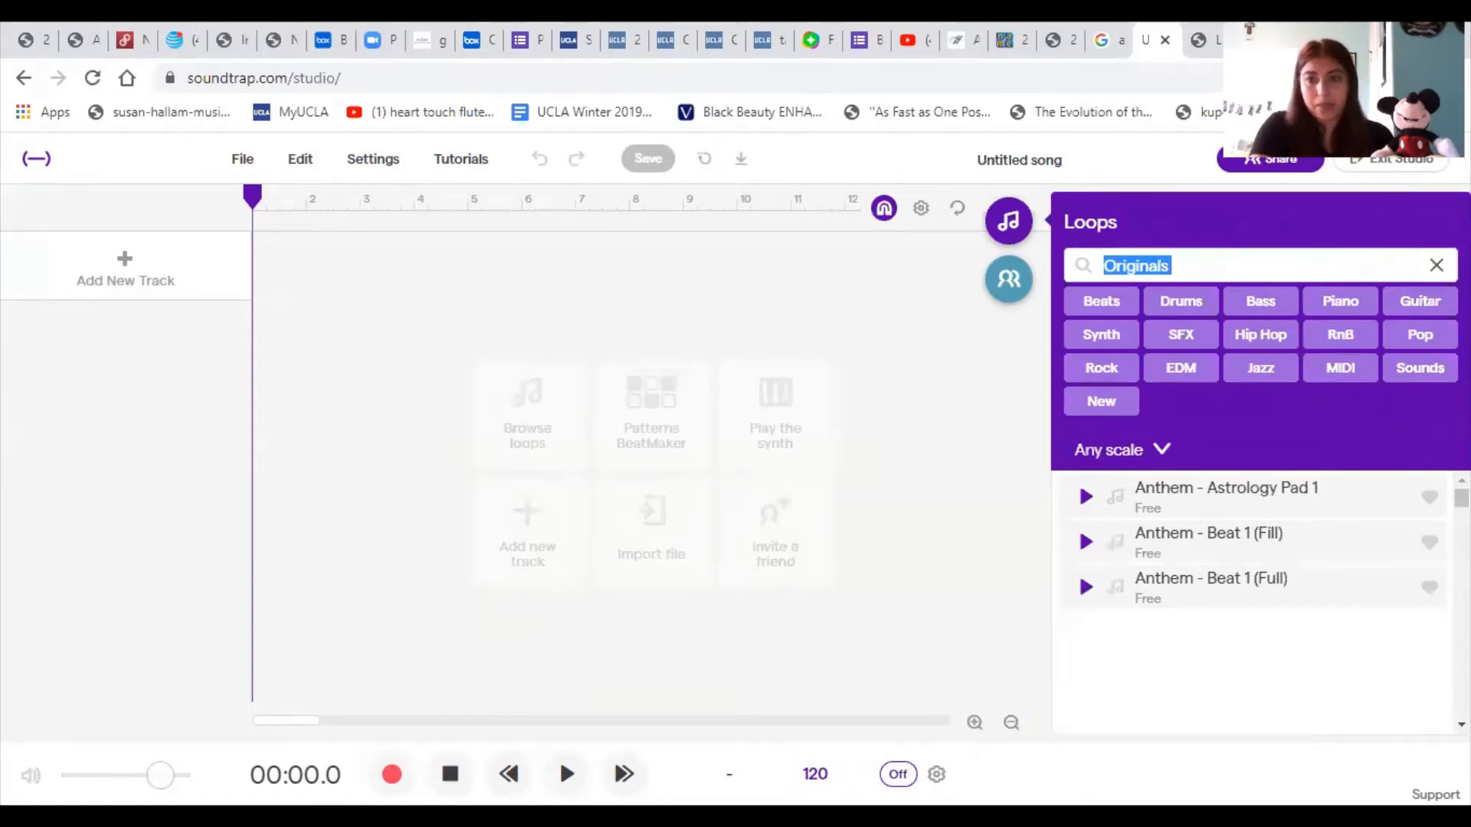
- Filter the loop library by Beats and look through the list of beat loops
{"action": "left_click", "coordinate": [1110, 311]}
{"action": "scroll", "coordinate": [1209, 481], "scroll_direction": "down", "scroll_amount": 3}
{"action": "scroll", "coordinate": [1209, 481], "scroll_direction": "down", "scroll_amount": 5}
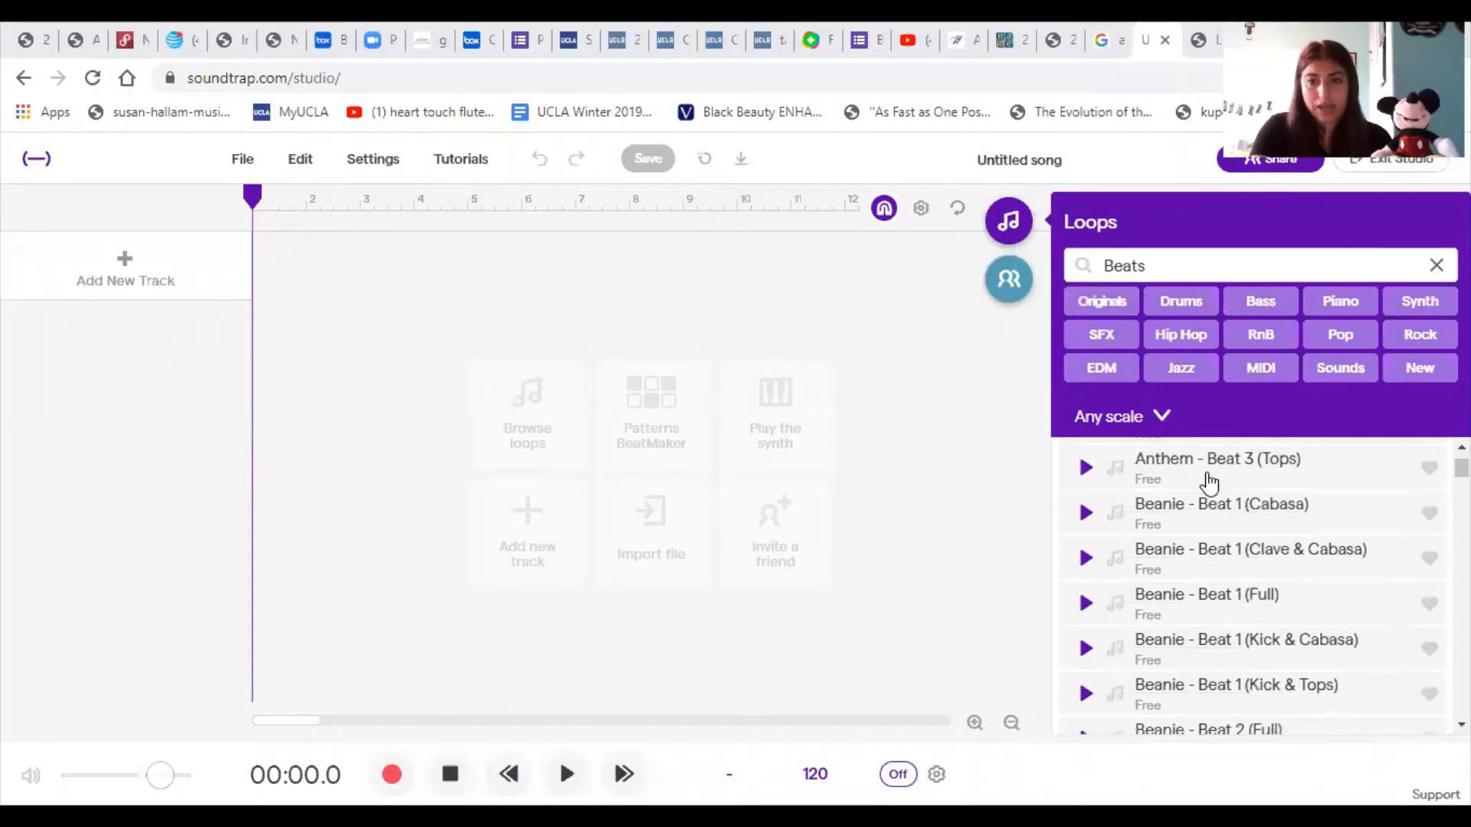
{"action": "scroll", "coordinate": [1209, 480], "scroll_direction": "down", "scroll_amount": 12}
{"action": "scroll", "coordinate": [1209, 481], "scroll_direction": "down", "scroll_amount": 12}
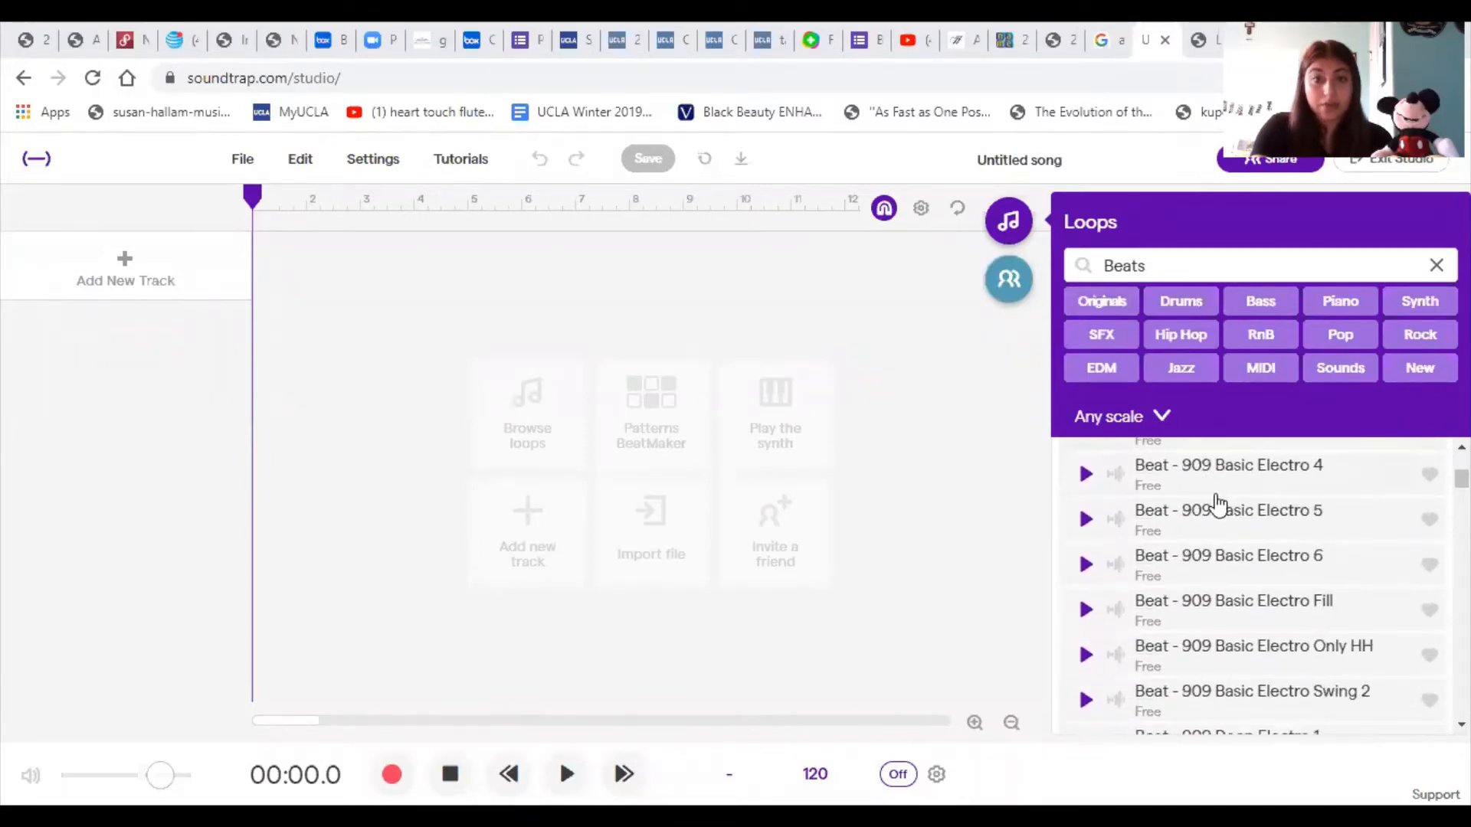
{"action": "scroll", "coordinate": [1217, 506], "scroll_direction": "down", "scroll_amount": 10}
{"action": "scroll", "coordinate": [1214, 495], "scroll_direction": "down", "scroll_amount": 12}
{"action": "scroll", "coordinate": [1216, 501], "scroll_direction": "up", "scroll_amount": 20}
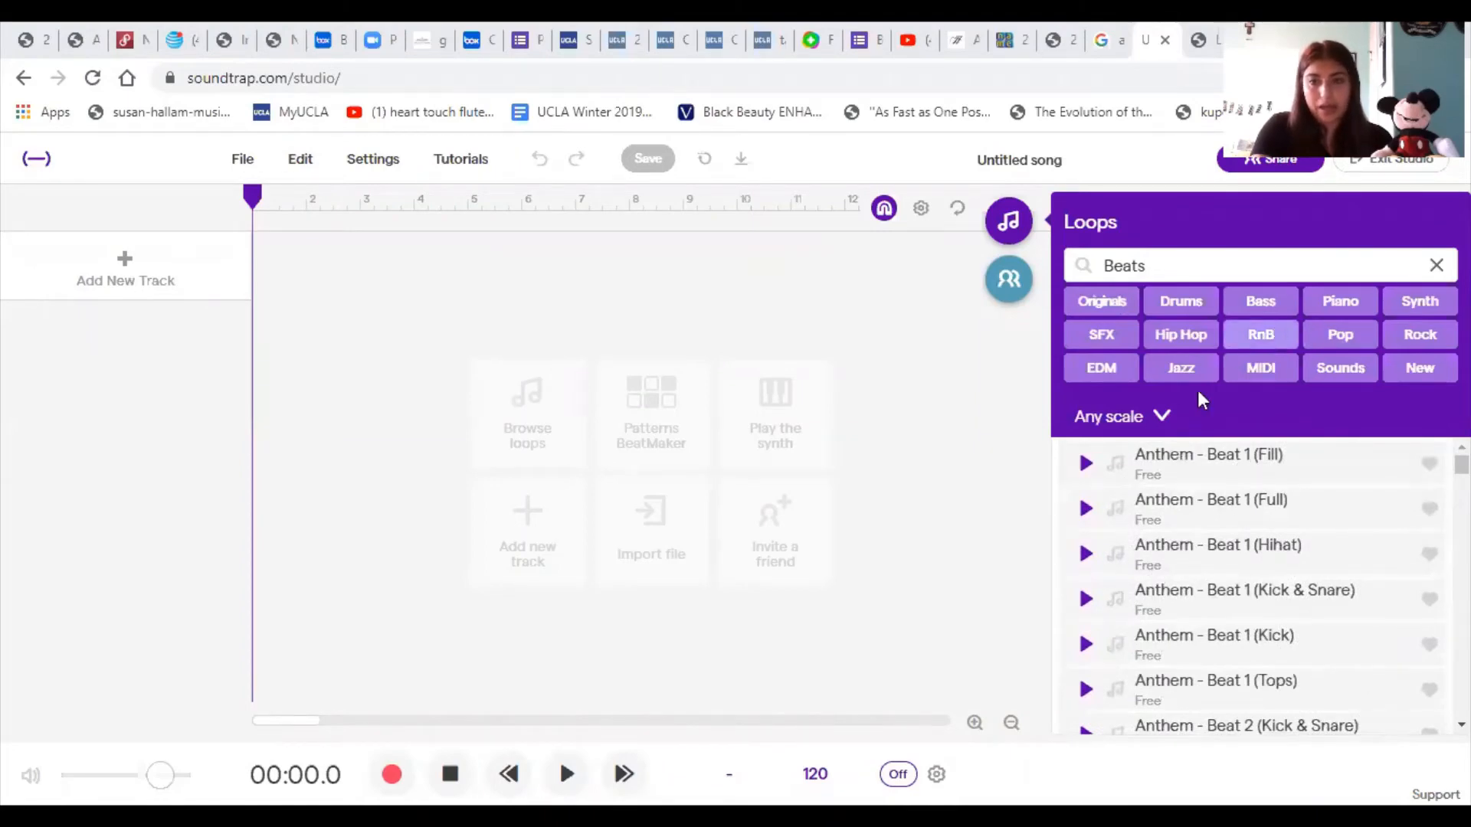
- Preview the beat loops Anthem - Beat 1 (Fill), Anthem - Beat 1 (Full) and Anthem - Beat 1 (Hihat)
{"action": "left_click", "coordinate": [1085, 463]}
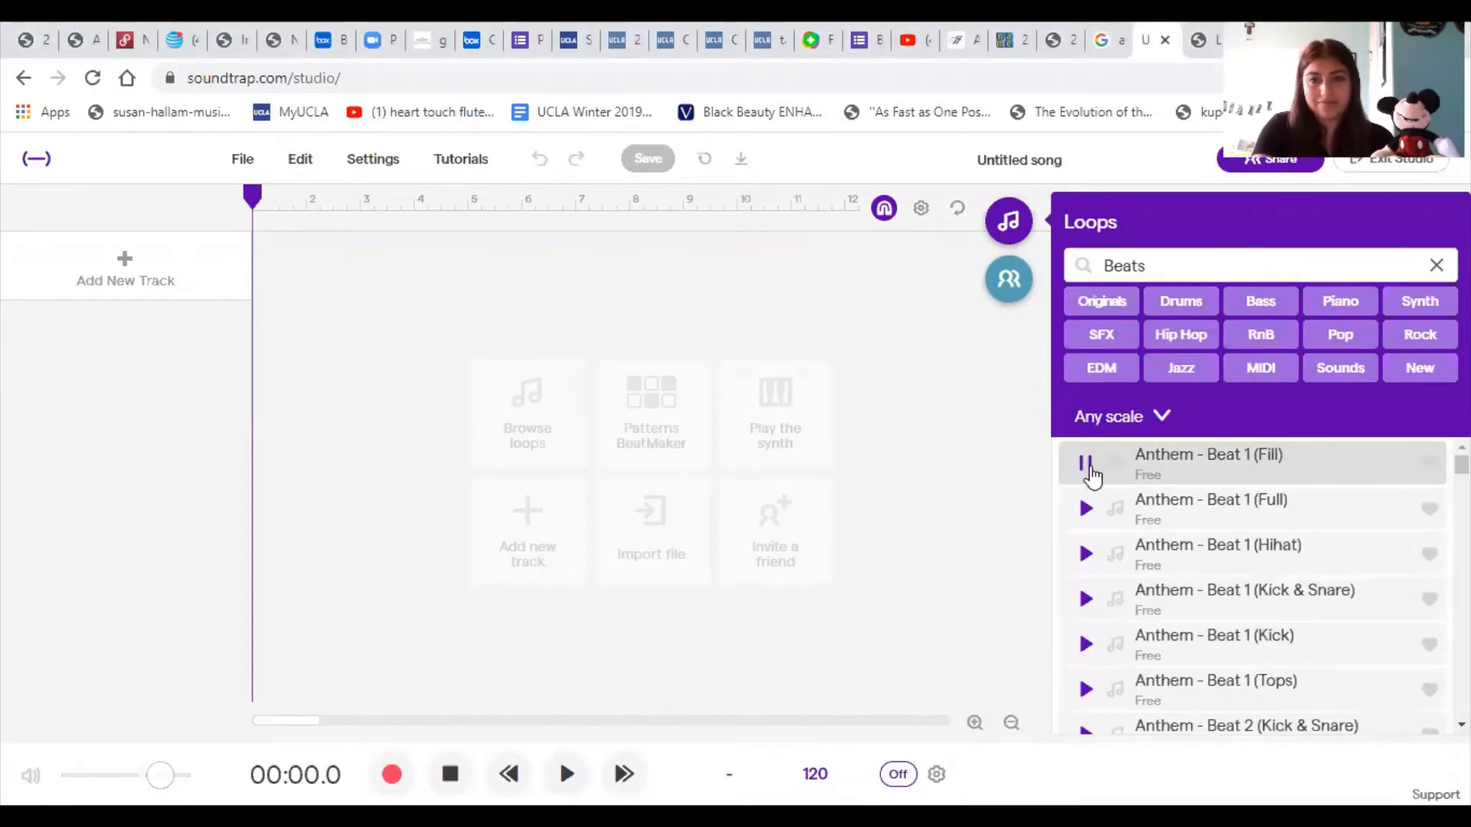
{"action": "left_click", "coordinate": [1088, 475]}
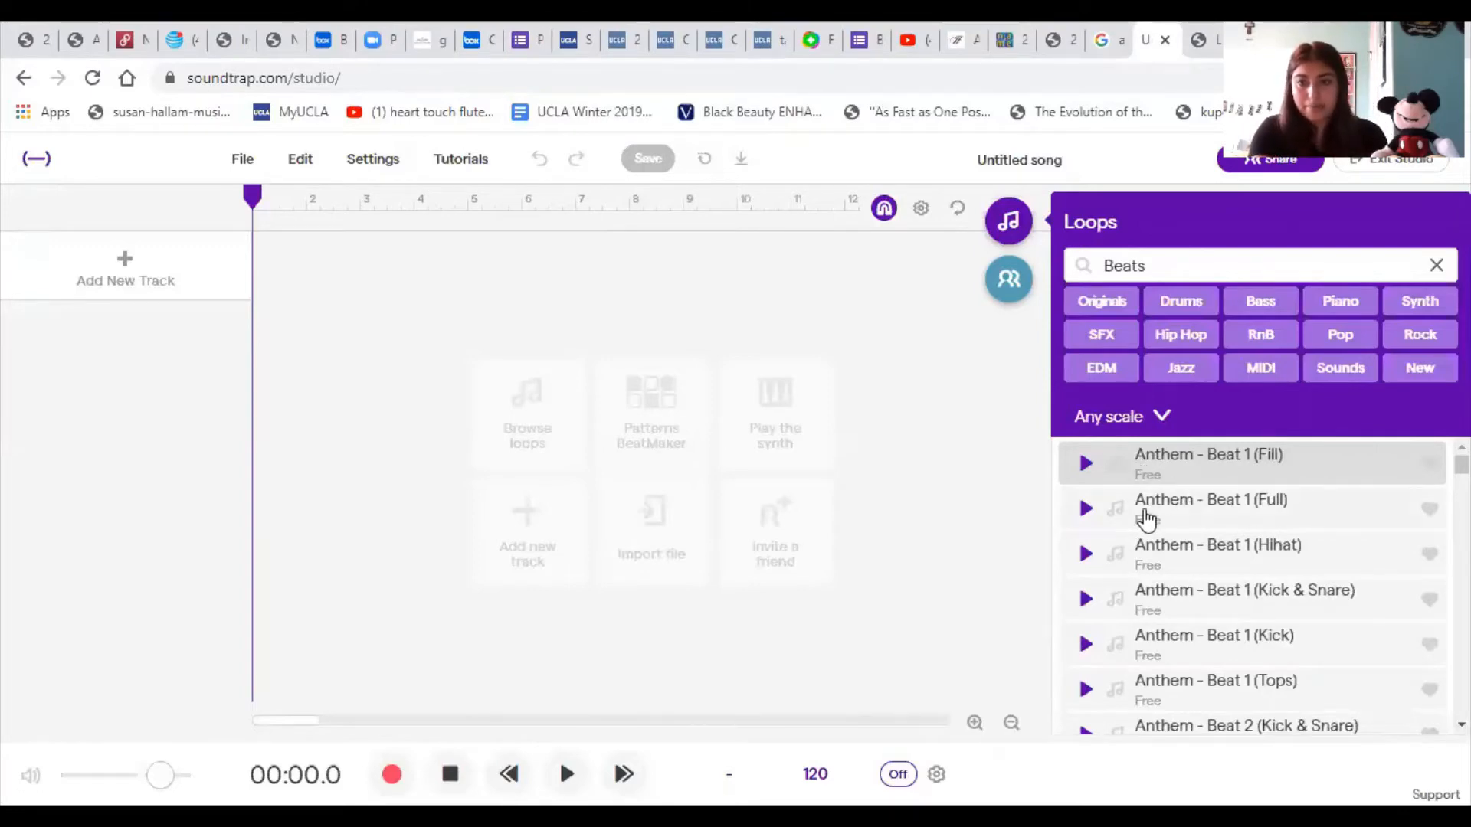
{"action": "left_click", "coordinate": [1084, 513]}
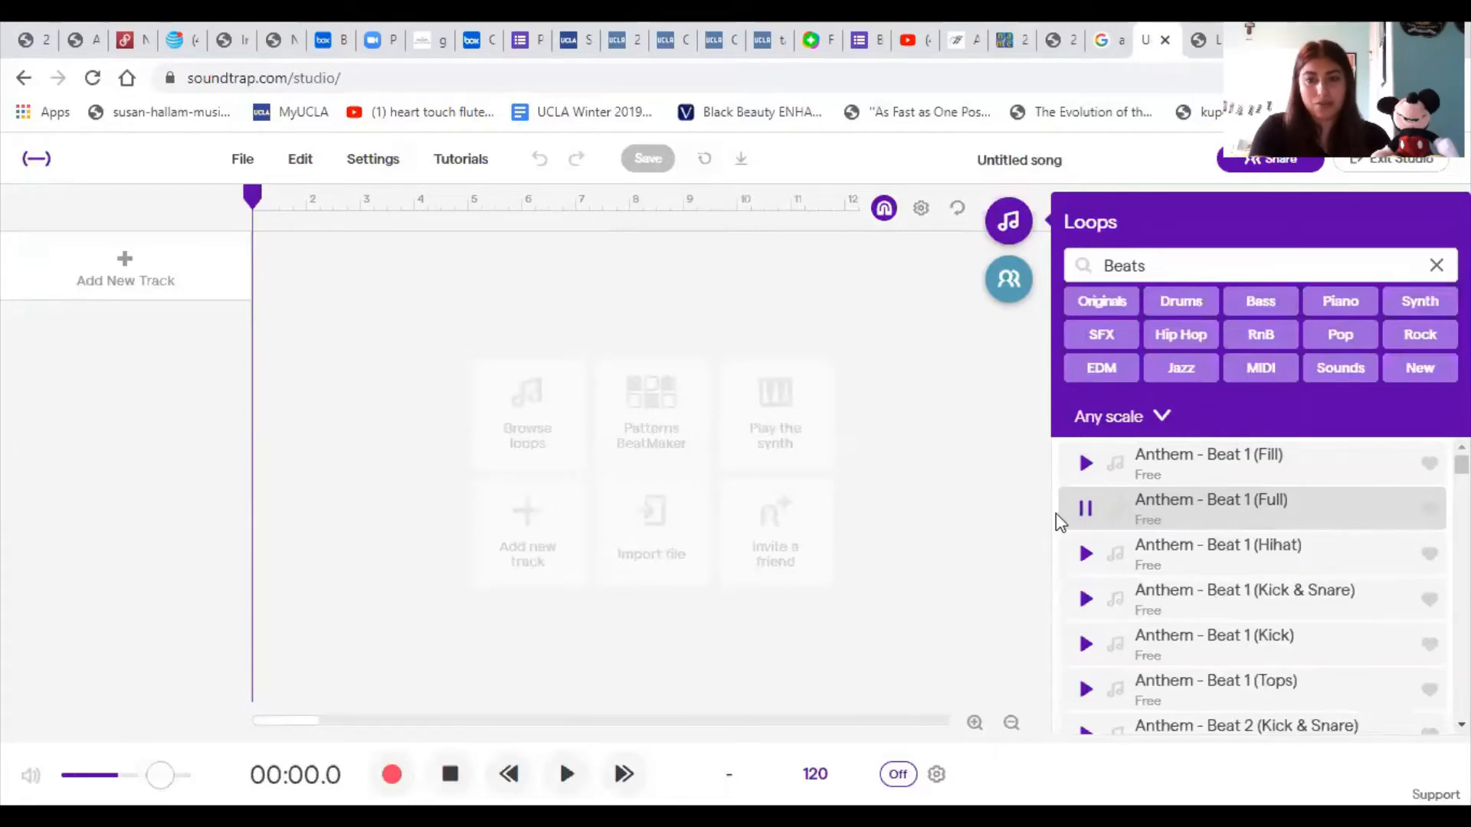
{"action": "left_click", "coordinate": [1084, 510]}
{"action": "scroll", "coordinate": [1154, 550], "scroll_direction": "down", "scroll_amount": 1}
{"action": "scroll", "coordinate": [1157, 546], "scroll_direction": "up", "scroll_amount": 1}
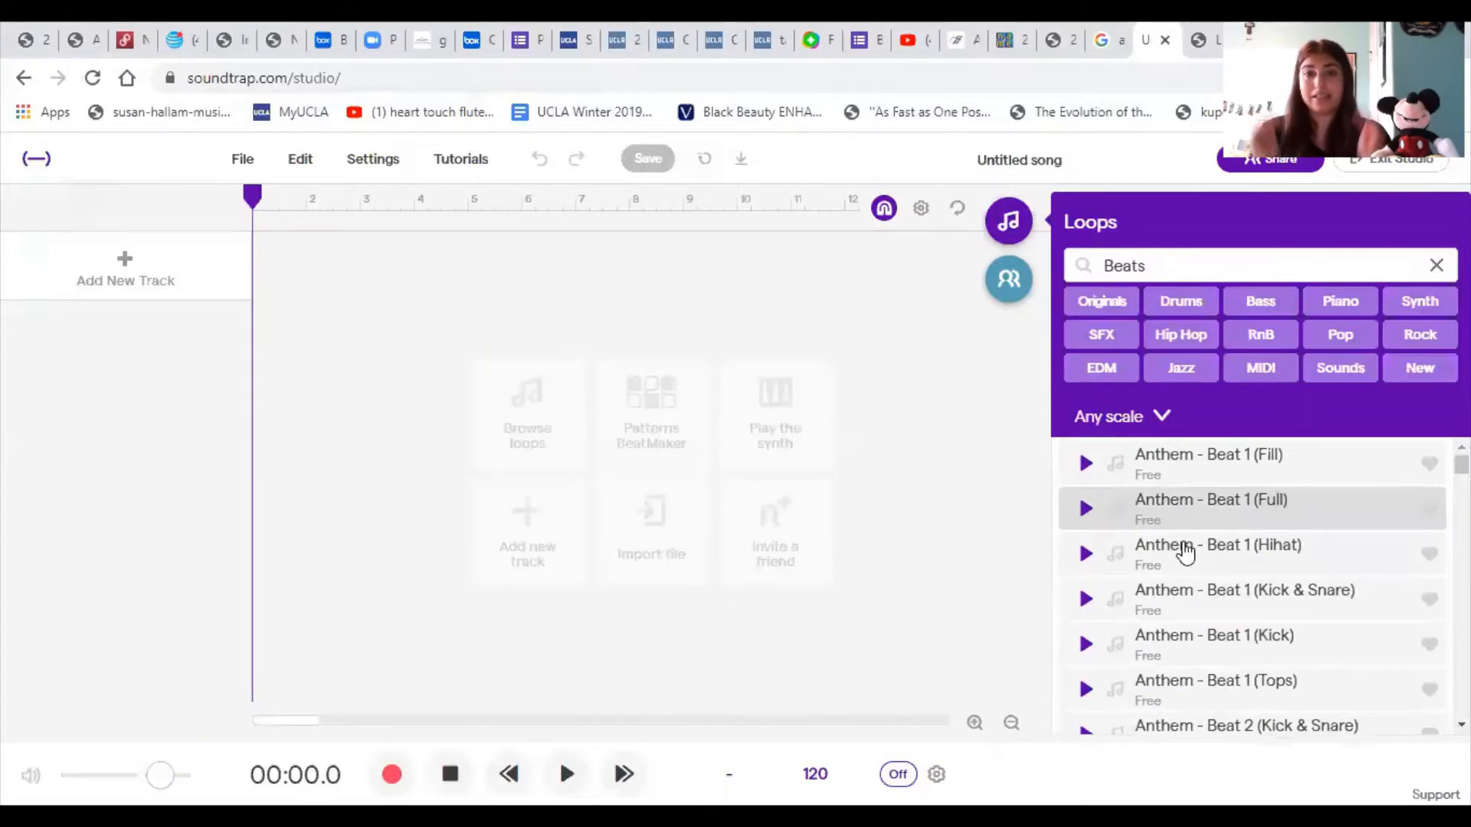
{"action": "left_click", "coordinate": [1086, 553]}
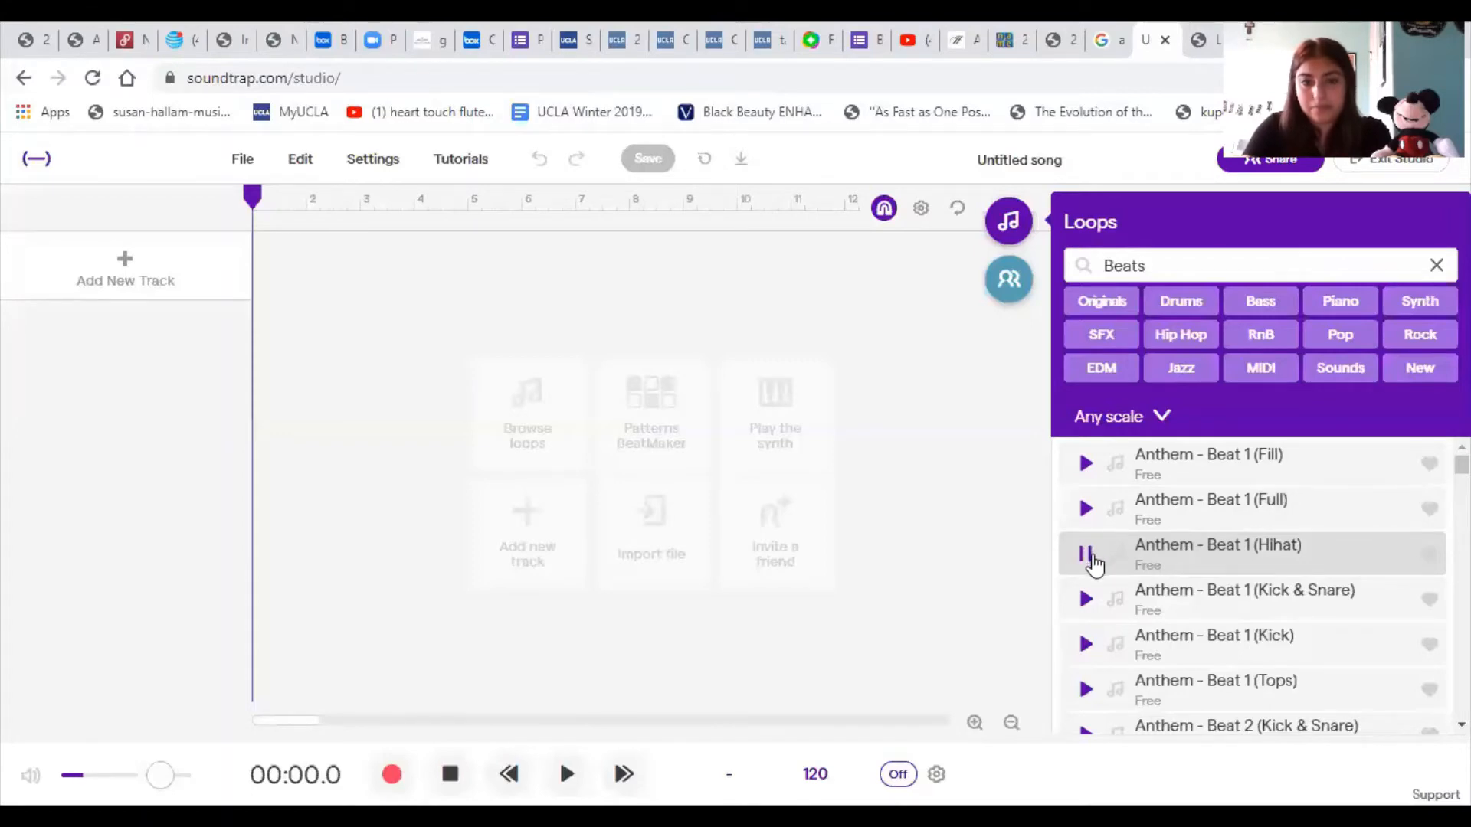
{"action": "left_click", "coordinate": [1086, 553]}
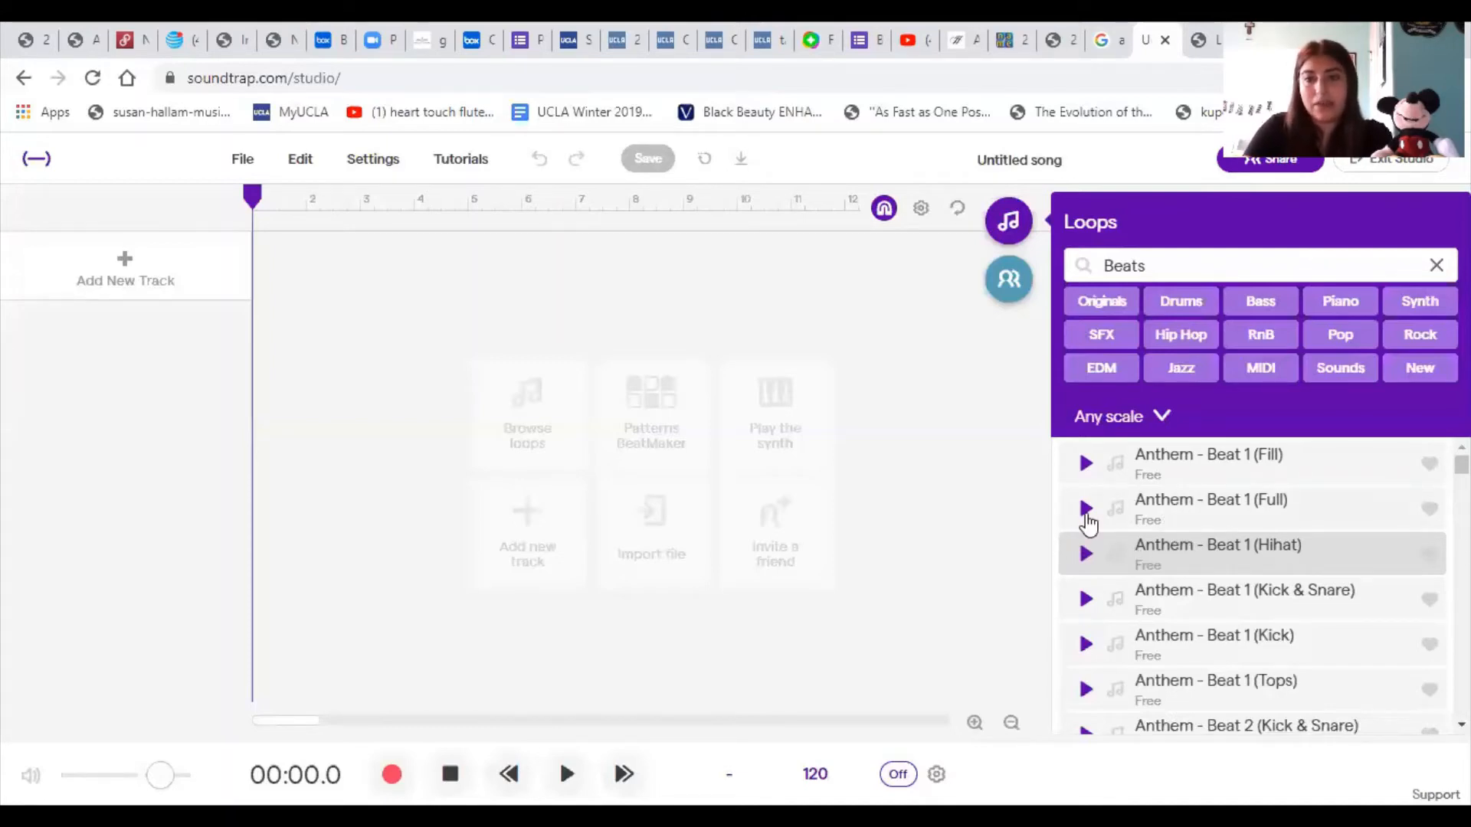
- Preview Anthem - Beat 1 (Full) again and add it as a track starting at bar 1
{"action": "left_click", "coordinate": [1085, 509]}
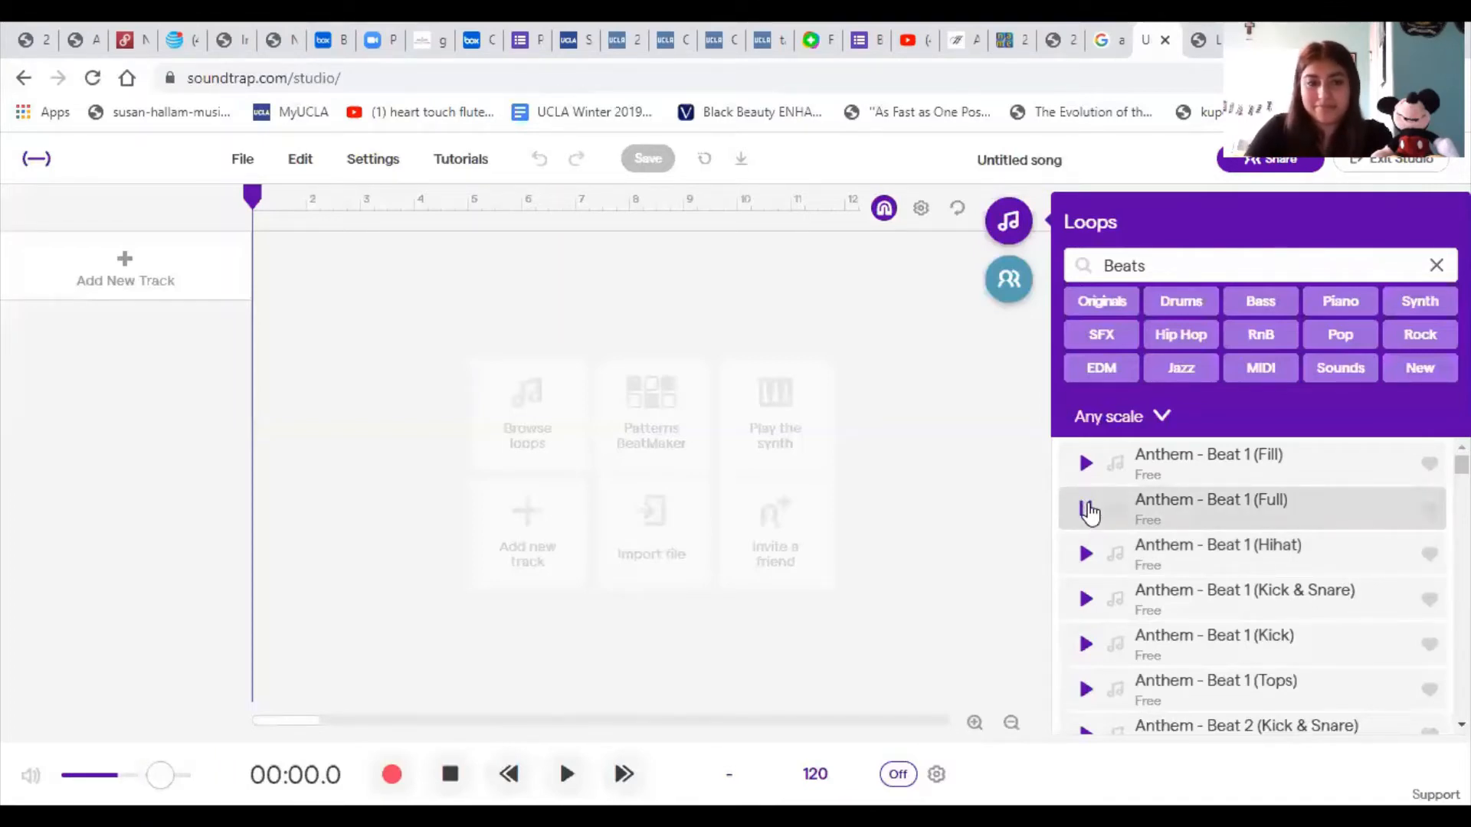
{"action": "left_click", "coordinate": [1086, 509]}
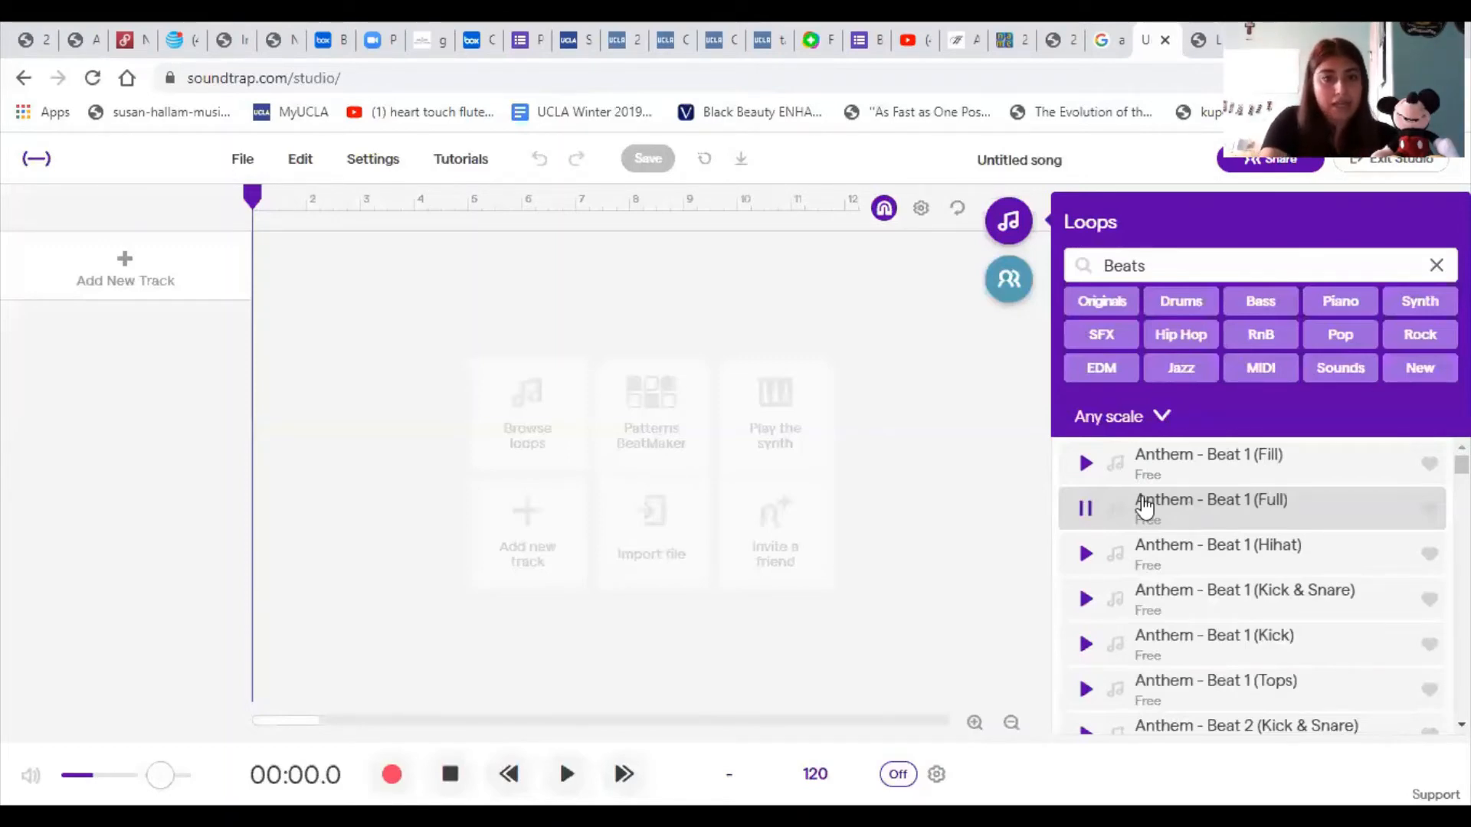
{"action": "left_click_drag", "start_coordinate": [1144, 506], "coordinate": [254, 336]}
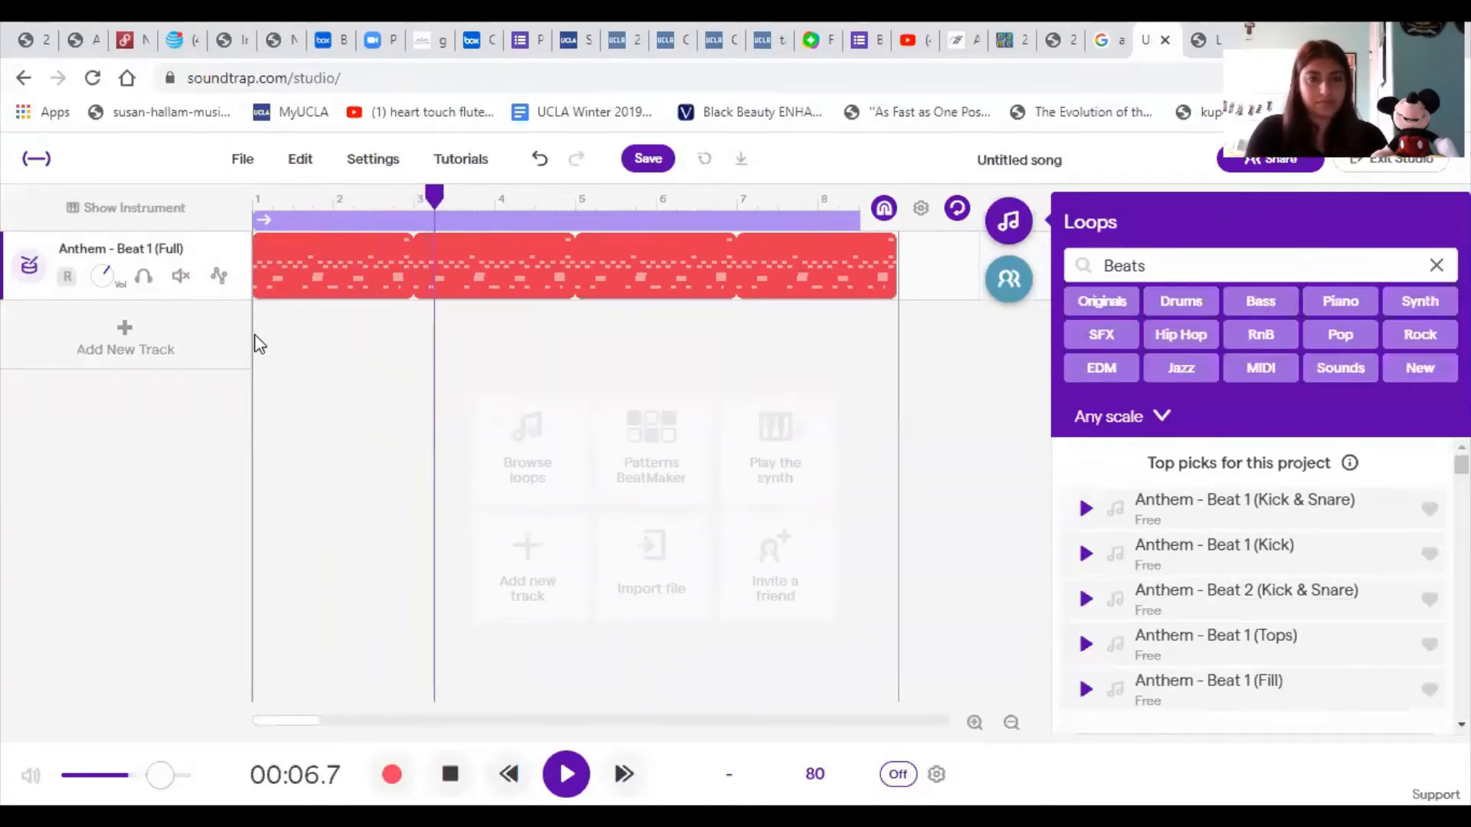
- Stop the playback of the beat track and return the playhead to the start of the song
{"action": "key", "text": "space"}
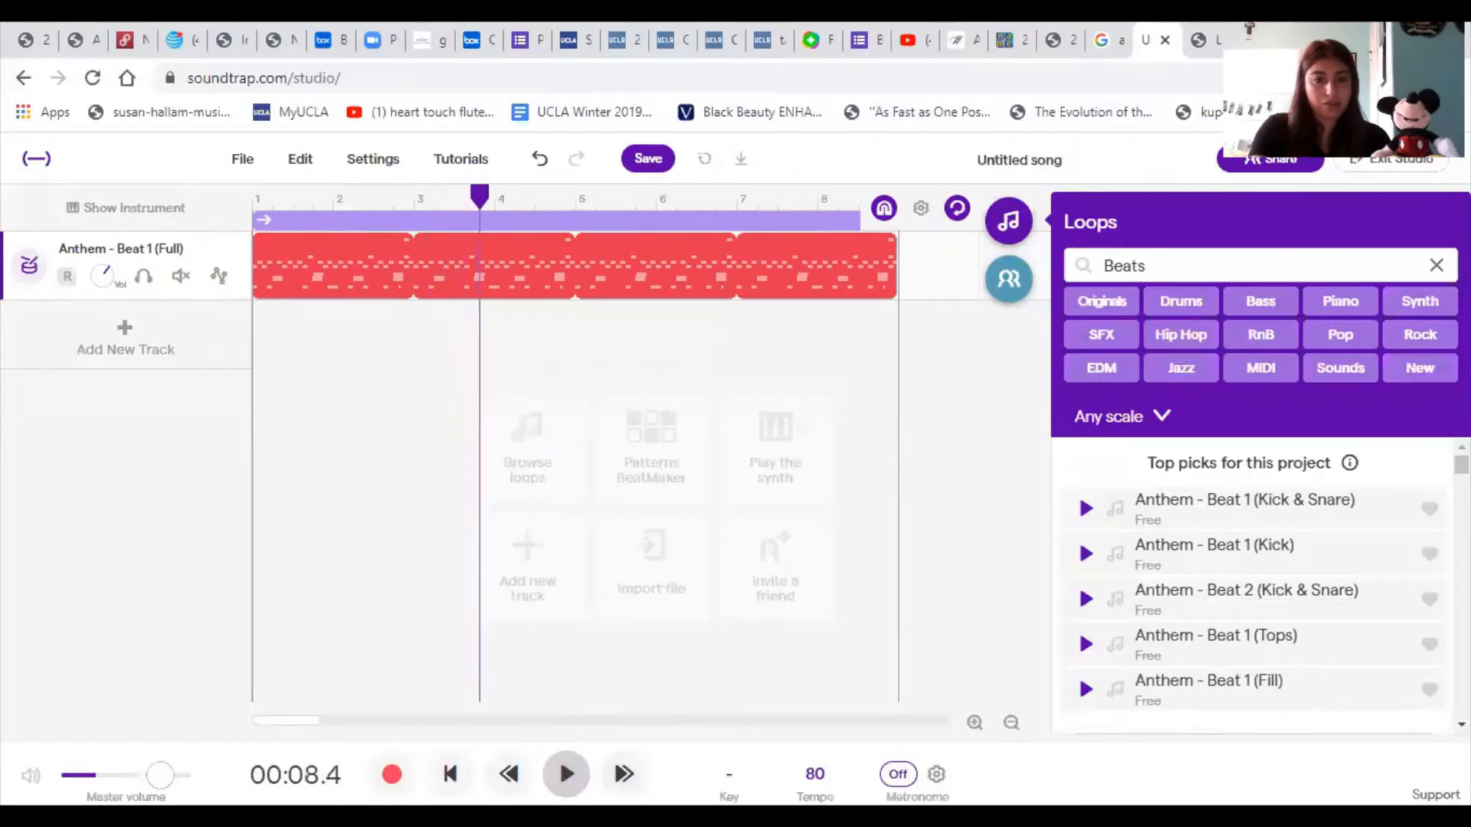
{"action": "mouse_move", "coordinate": [487, 203]}
{"action": "left_mouse_down"}
{"action": "mouse_move", "coordinate": [371, 187]}
{"action": "mouse_move", "coordinate": [255, 203]}
{"action": "left_mouse_up"}
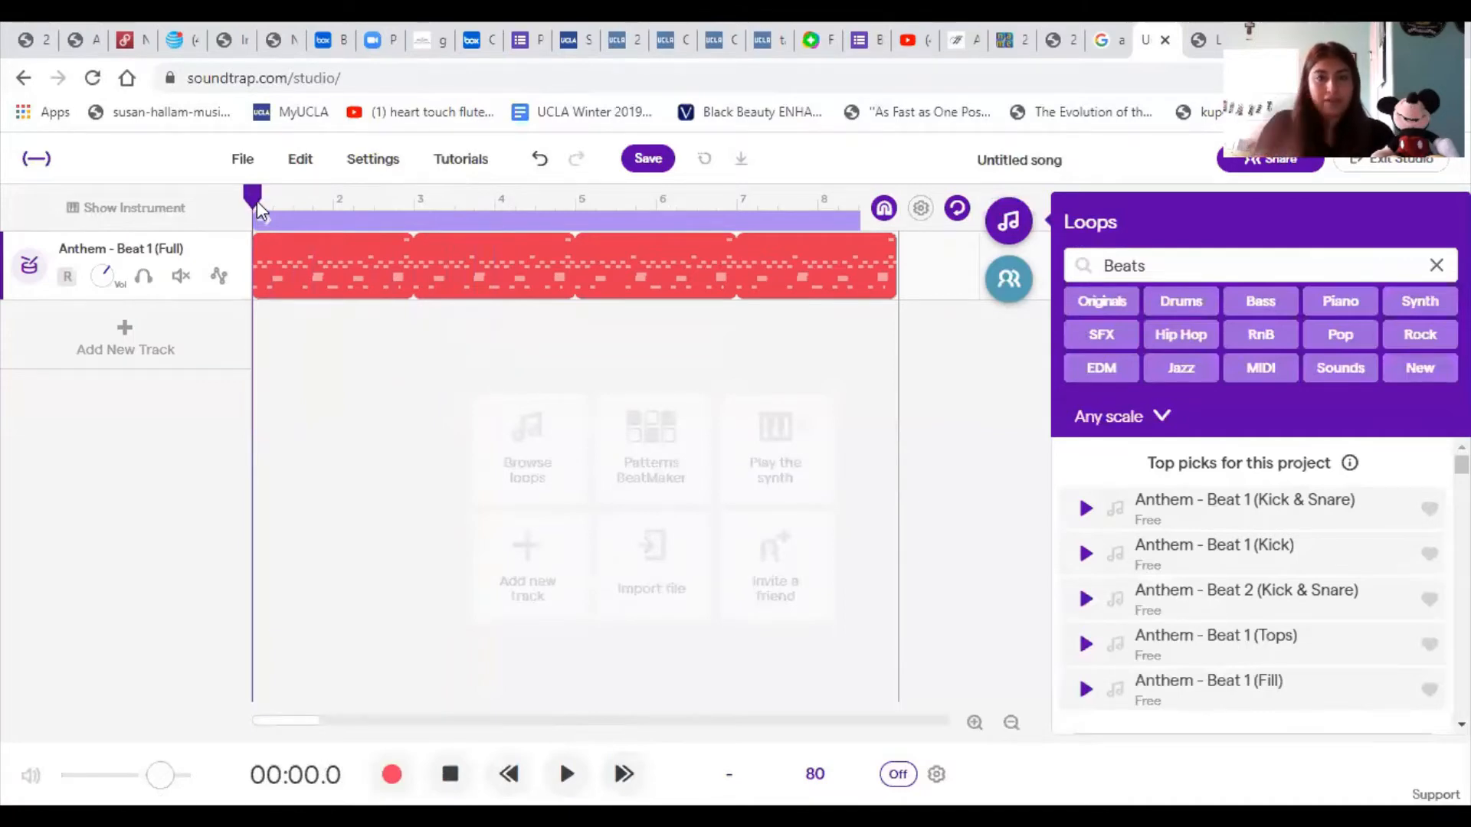
{"action": "mouse_move", "coordinate": [403, 259]}
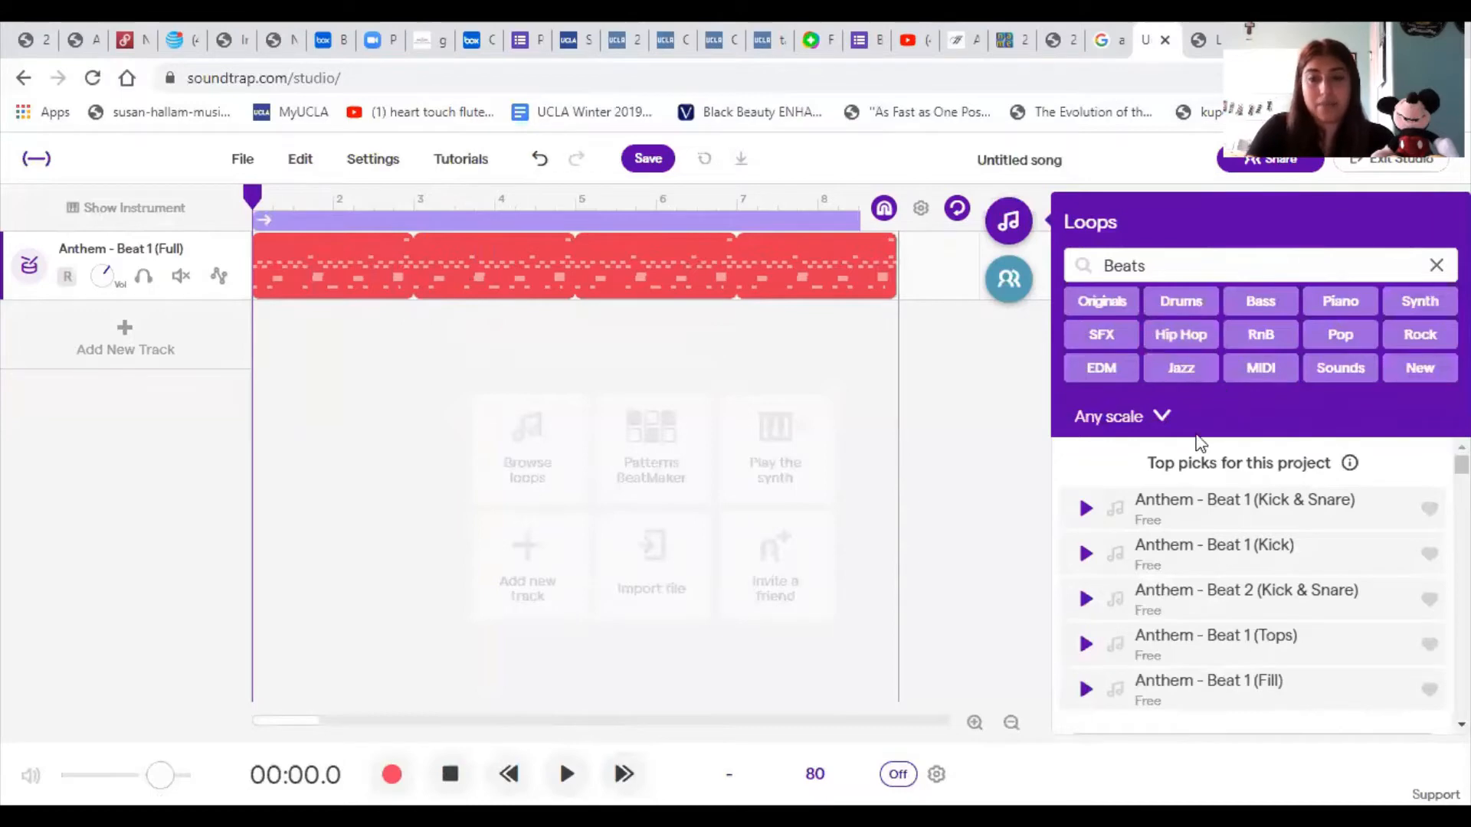
- Replace the Beats filter with Bass and look through the bass loops
{"action": "left_click", "coordinate": [1436, 265]}
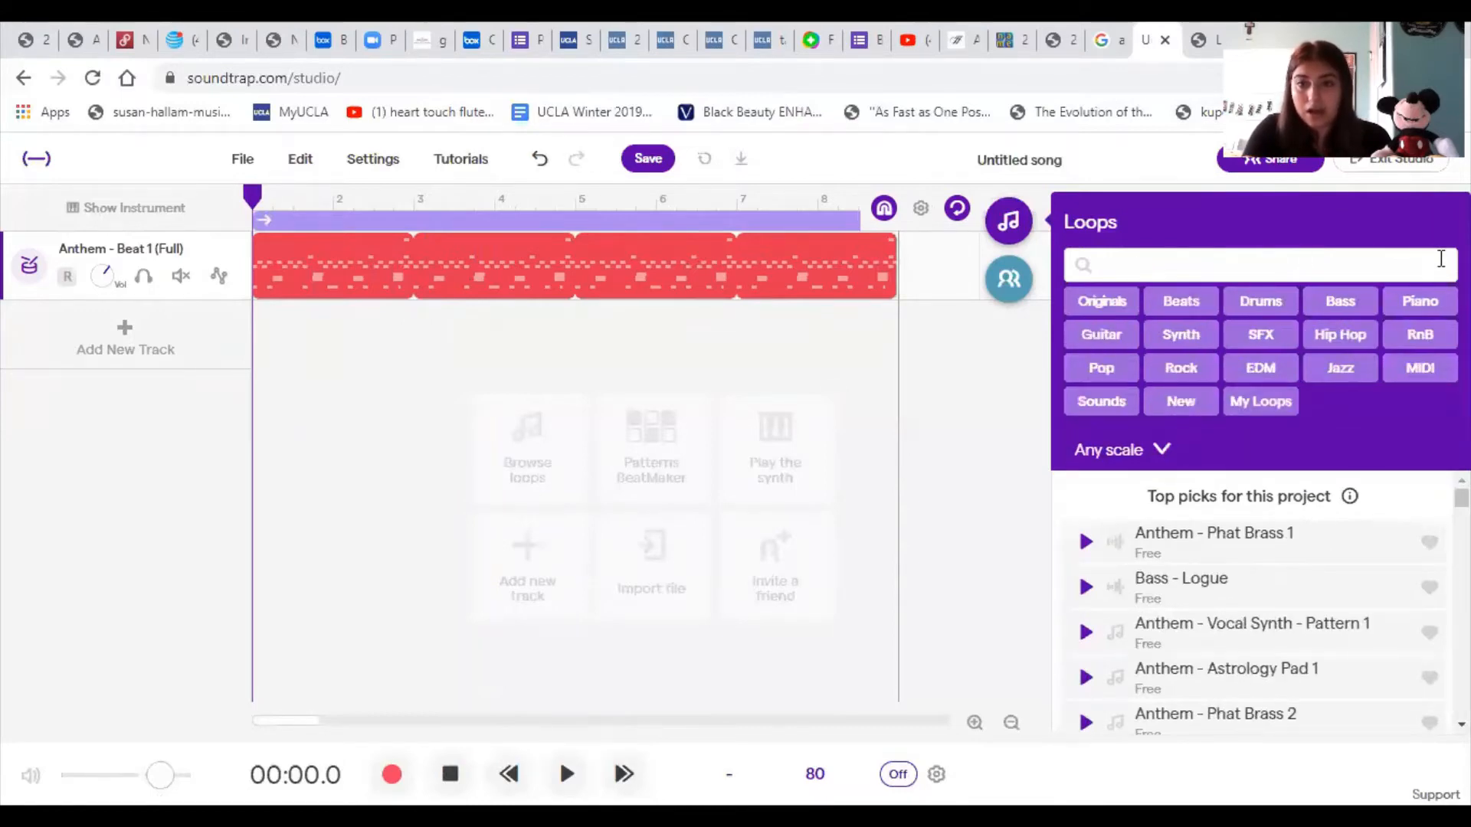
{"action": "left_click", "coordinate": [1336, 307]}
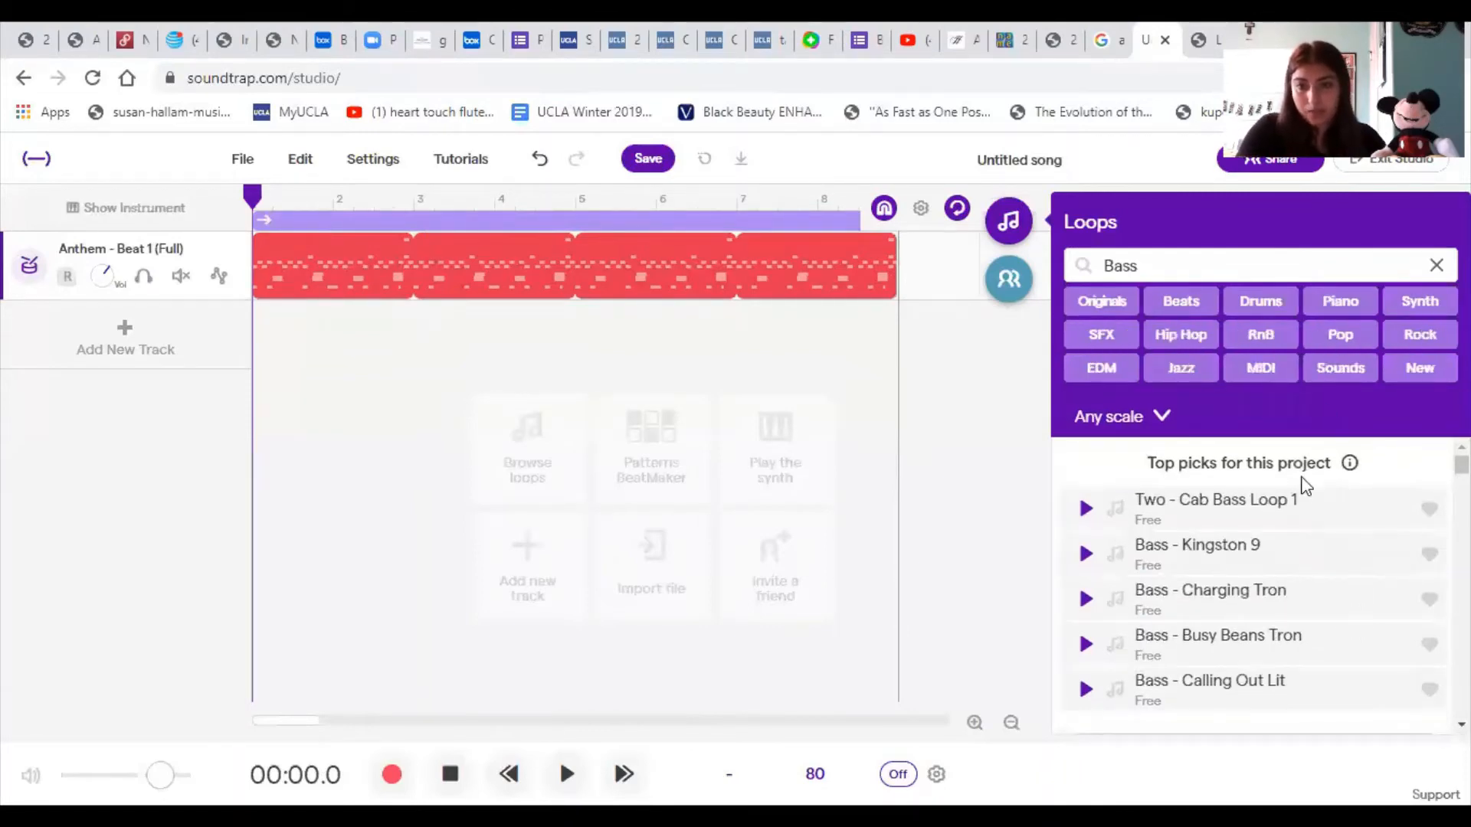
{"action": "scroll", "coordinate": [1308, 553], "scroll_direction": "down", "scroll_amount": 4}
{"action": "scroll", "coordinate": [1312, 555], "scroll_direction": "down", "scroll_amount": 15}
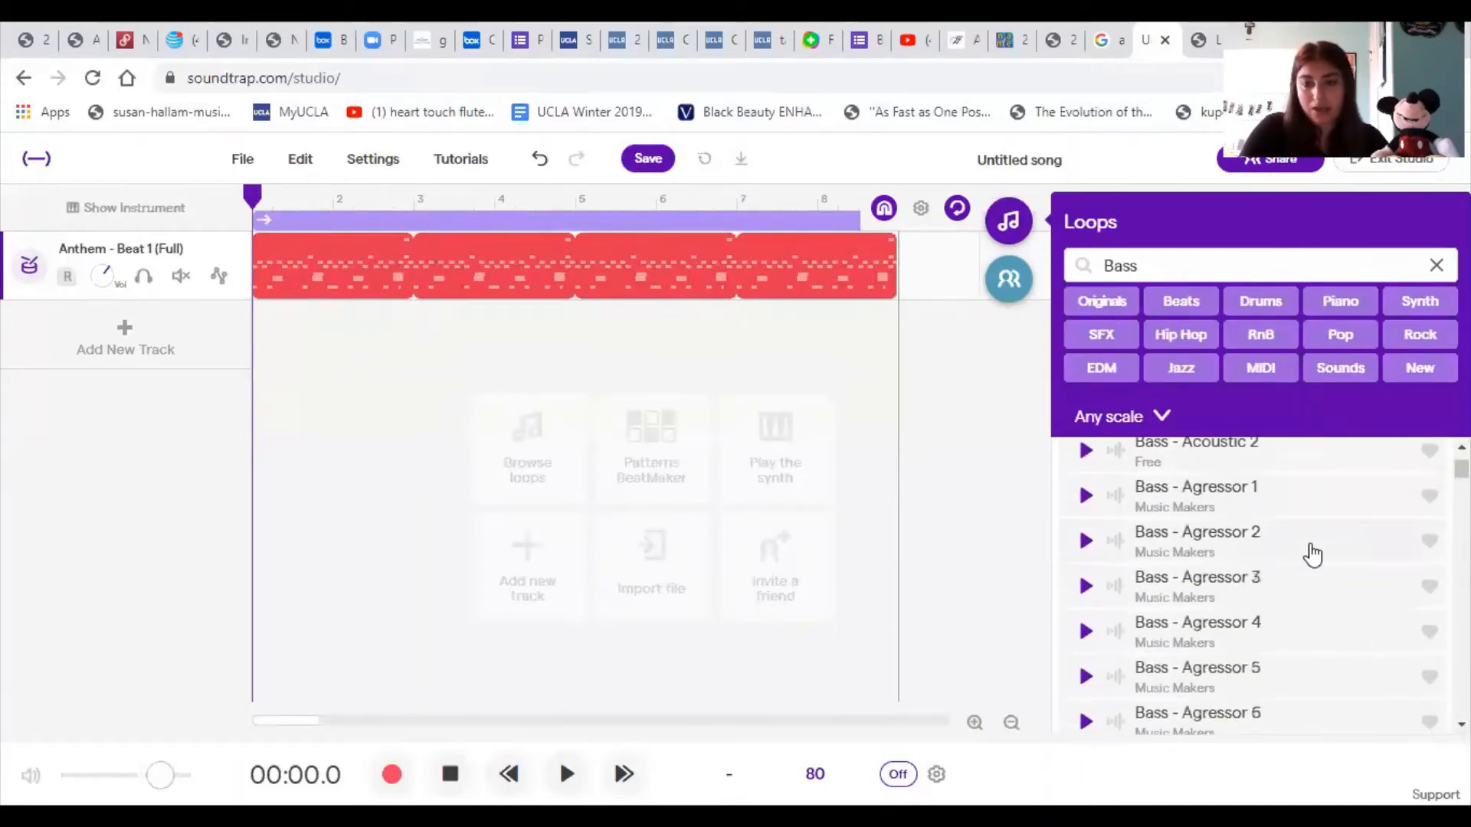
{"action": "scroll", "coordinate": [1312, 558], "scroll_direction": "up", "scroll_amount": 15}
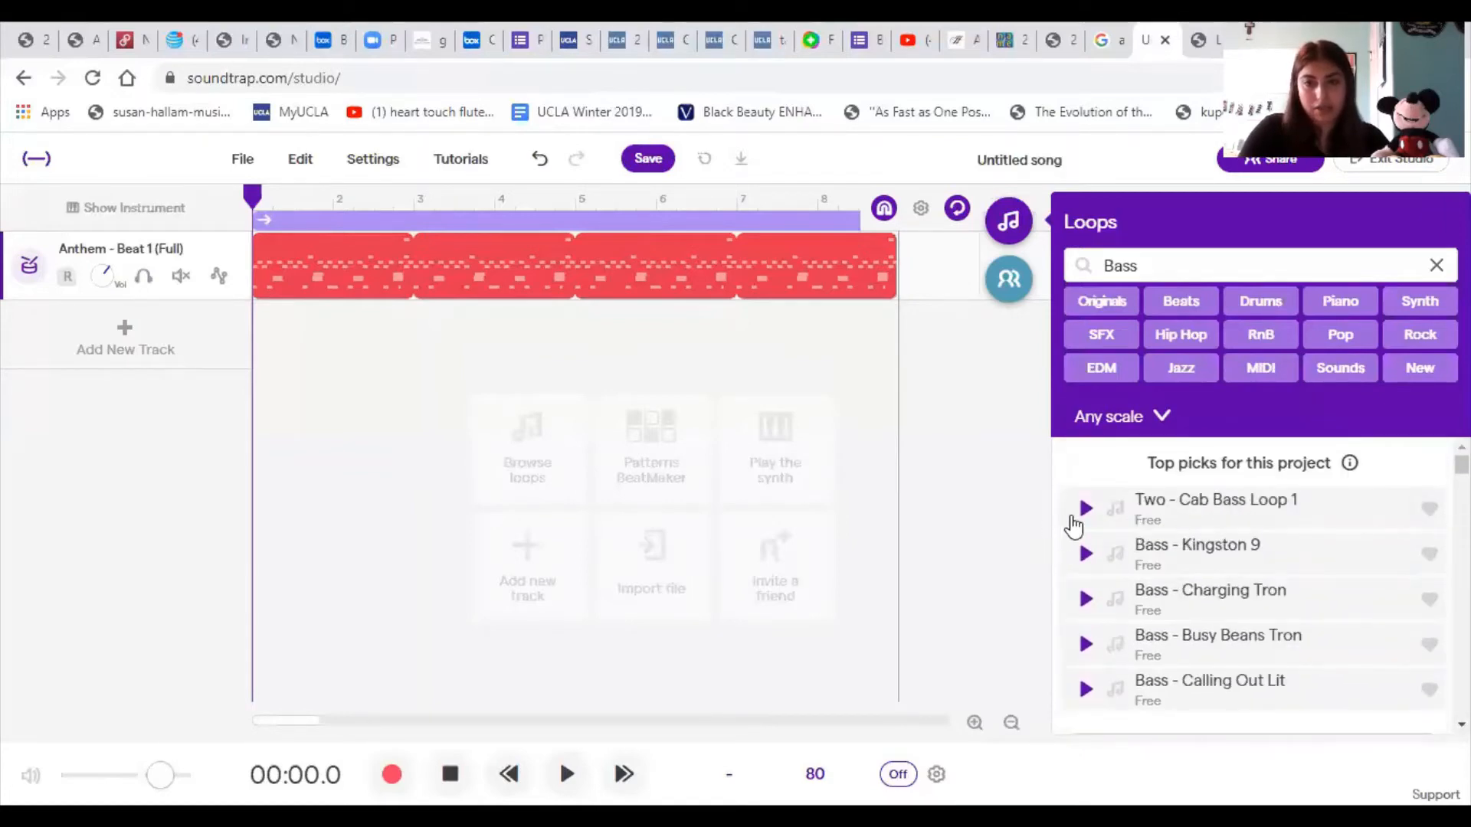
- Preview the bass loops Two - Cab Bass Loop 1 and Bass - Kingston 9
{"action": "left_click", "coordinate": [1088, 509]}
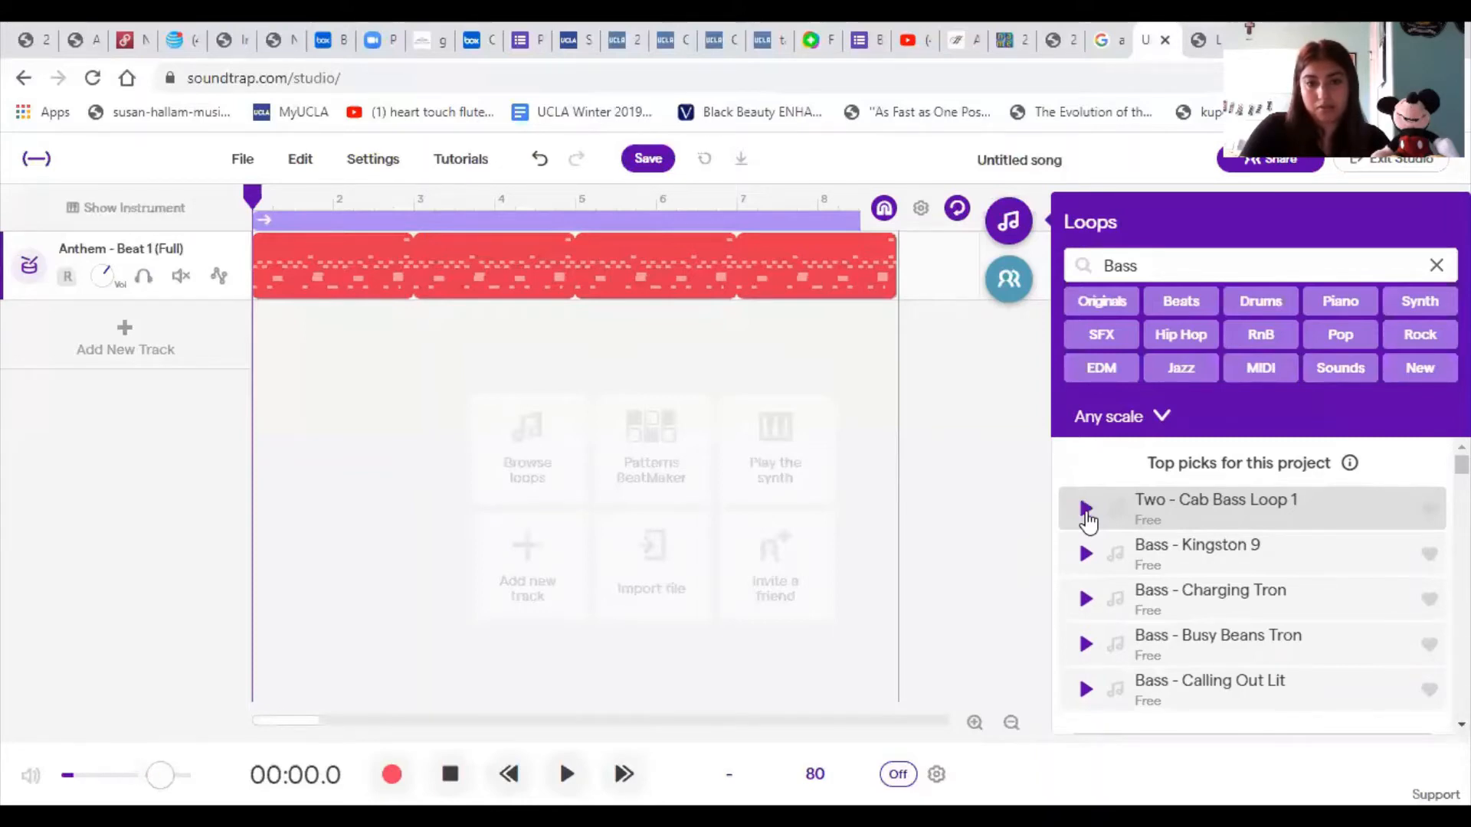
{"action": "left_click", "coordinate": [1086, 556]}
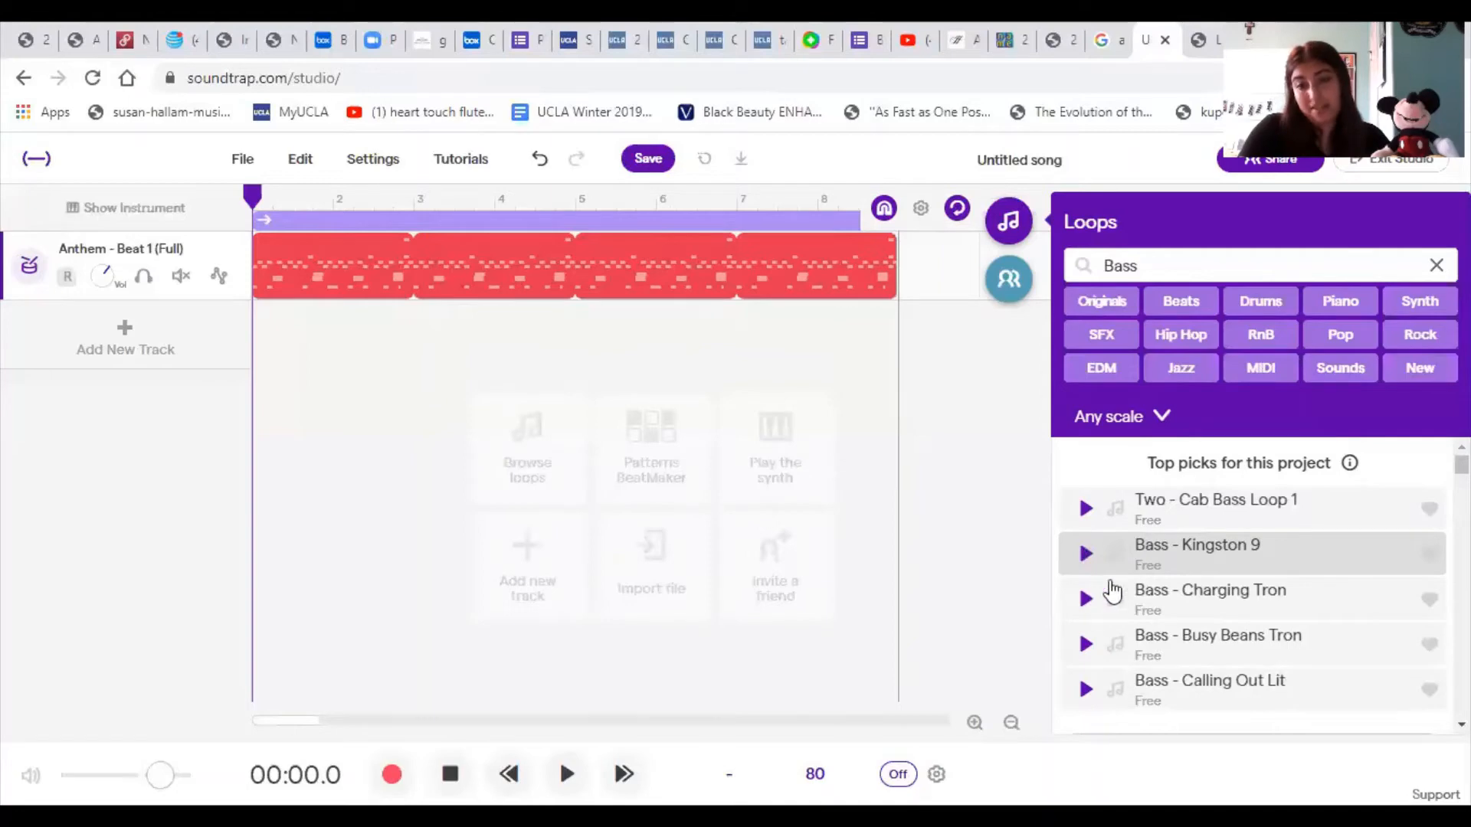
{"action": "scroll", "coordinate": [1118, 580], "scroll_direction": "down", "scroll_amount": 5}
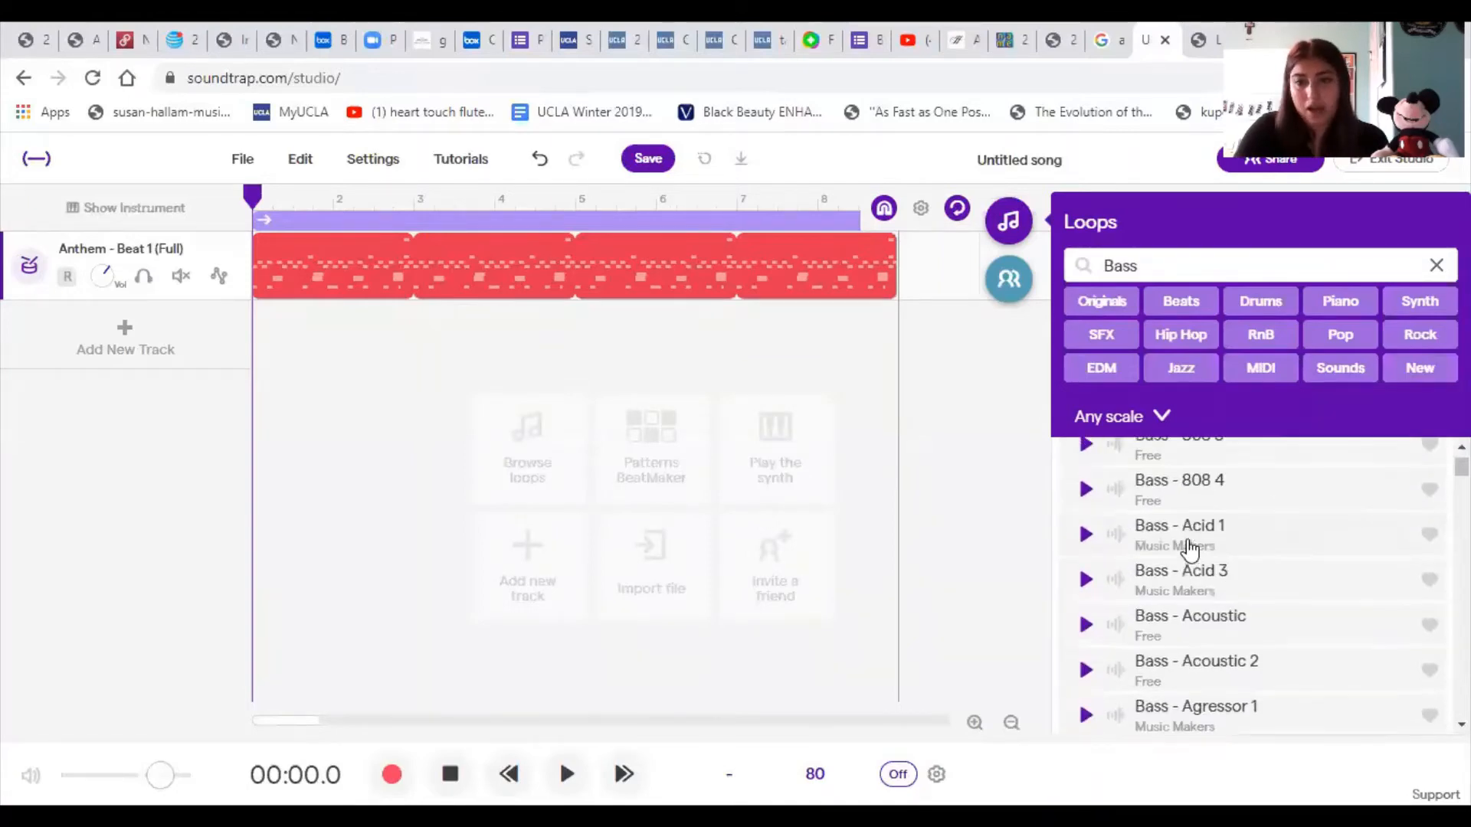
{"action": "scroll", "coordinate": [1122, 559], "scroll_direction": "up", "scroll_amount": 5}
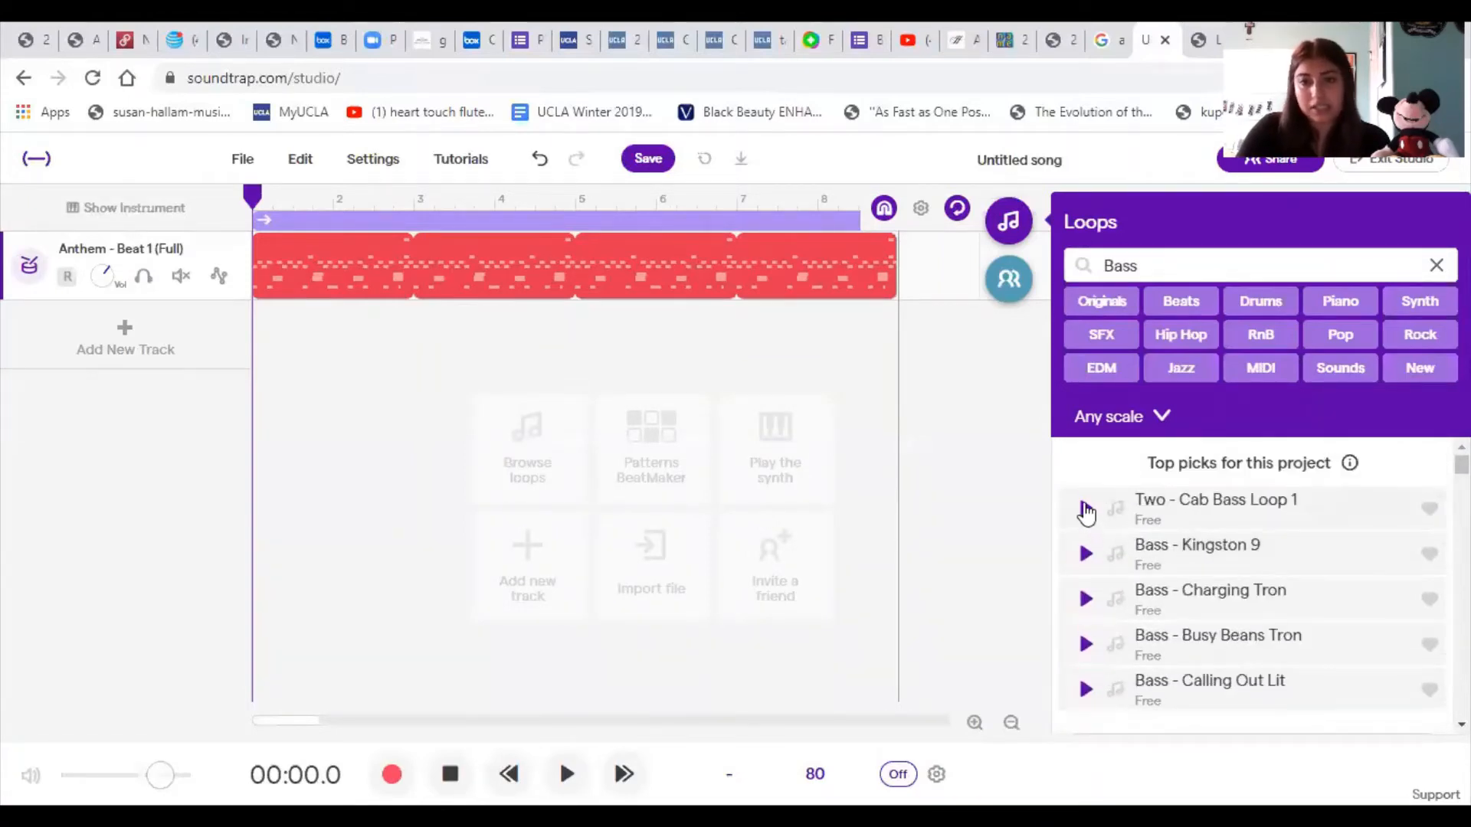
- Preview Two - Cab Bass Loop 1 again and add it as a second track starting at bar 1
{"action": "left_click", "coordinate": [1084, 511]}
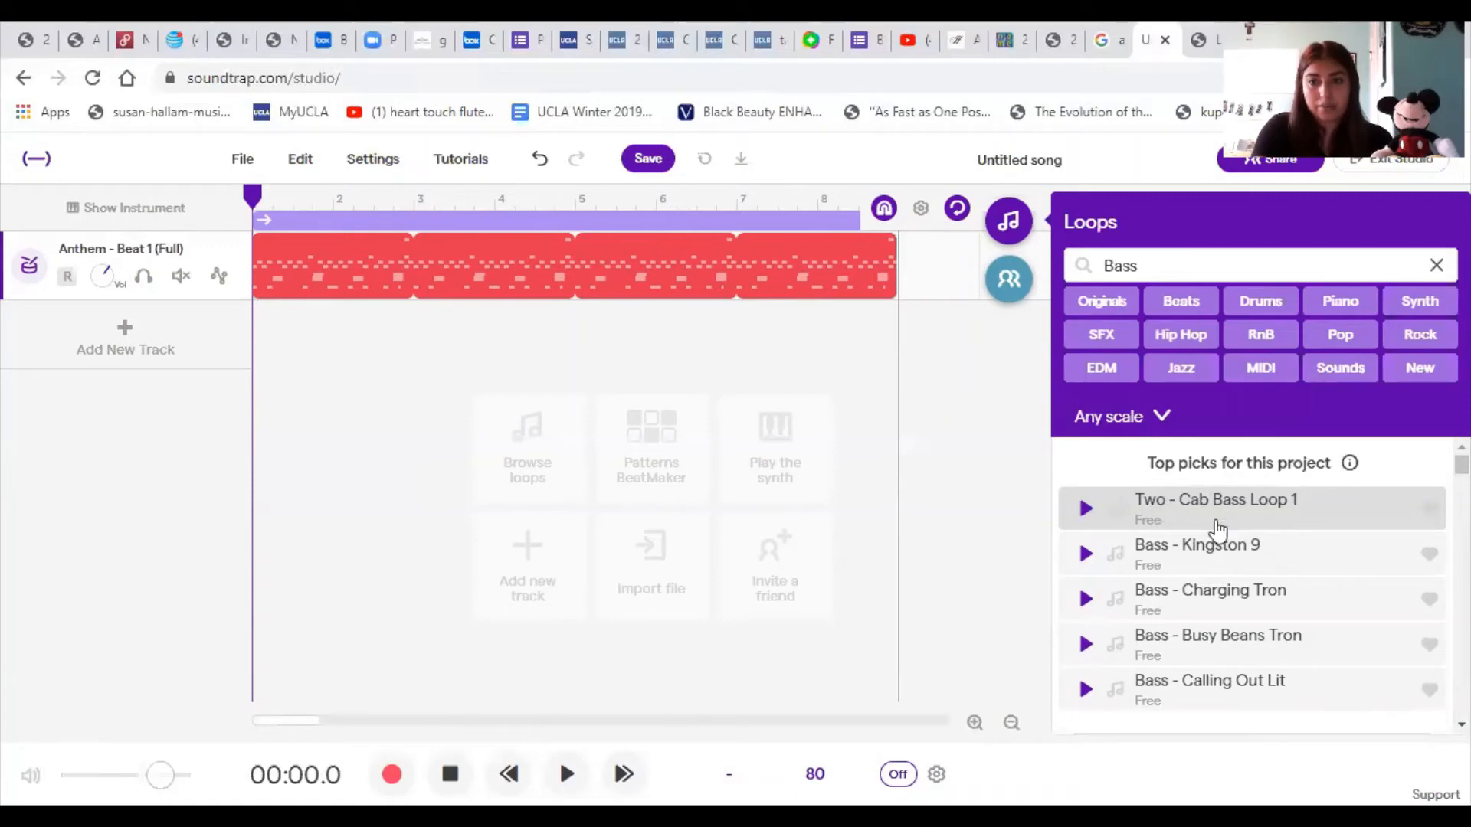
{"action": "left_click", "coordinate": [1258, 523]}
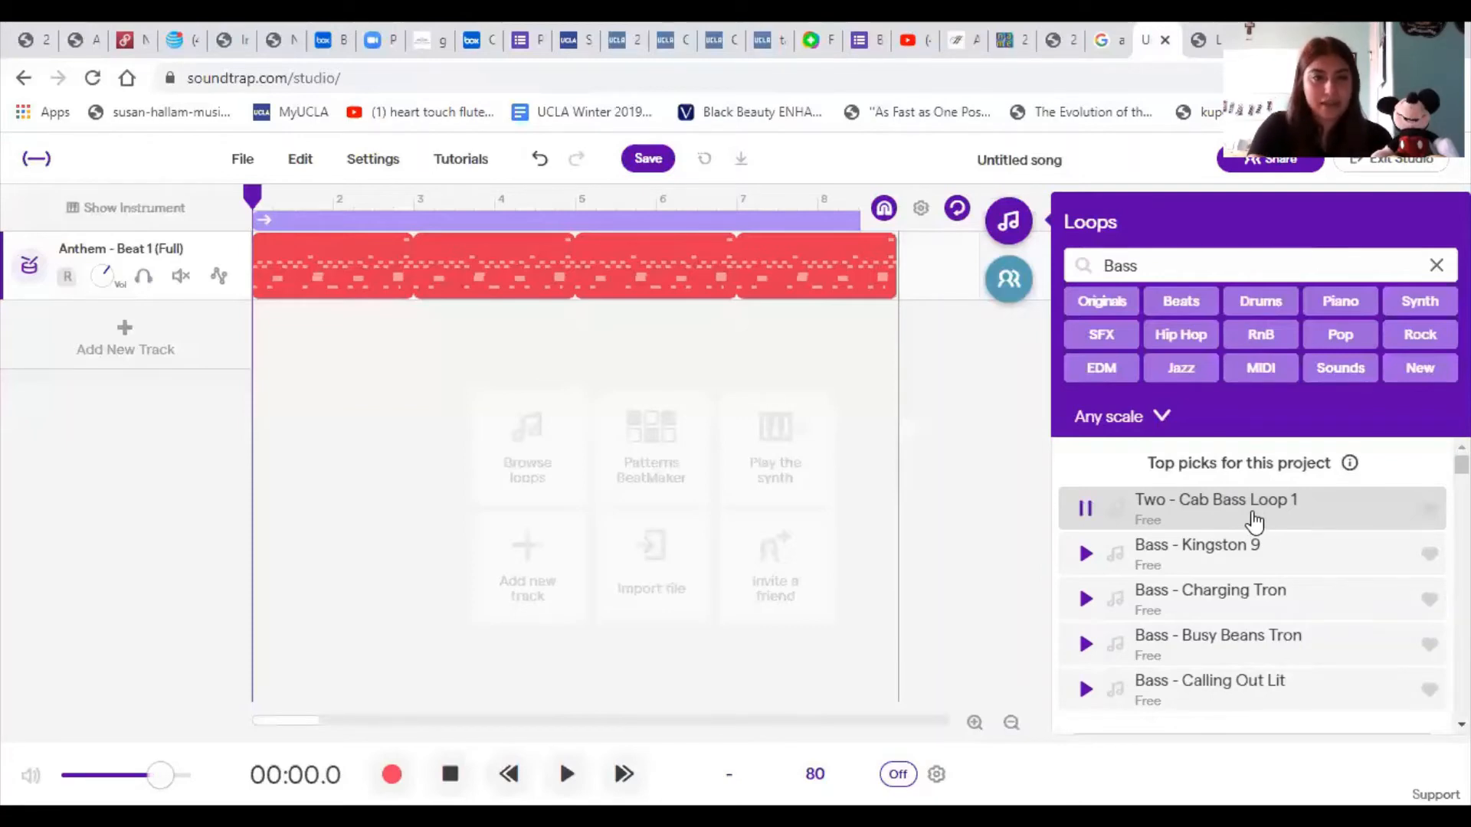
{"action": "left_click_drag", "start_coordinate": [1254, 523], "coordinate": [256, 399]}
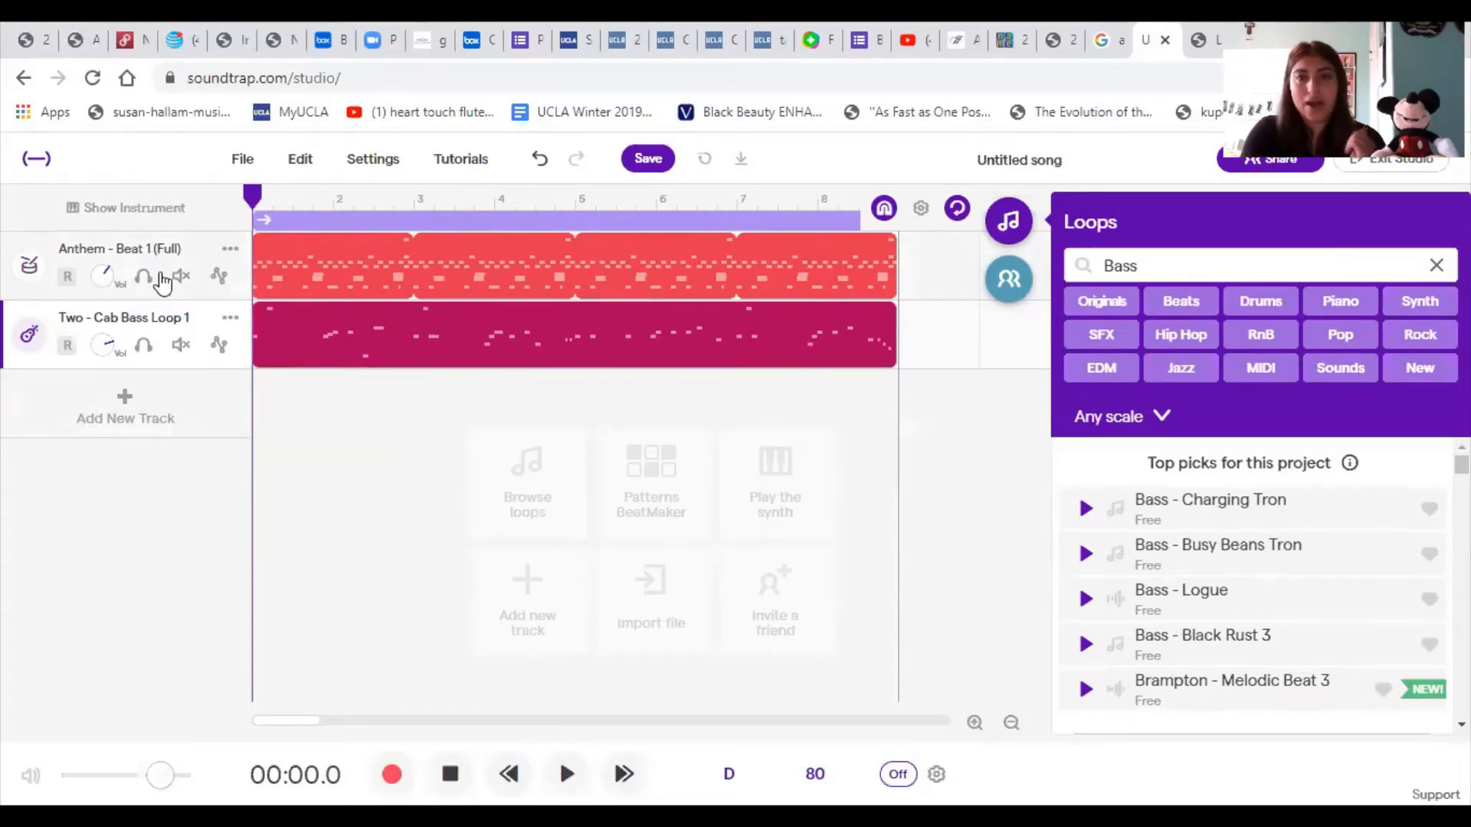
- Listen to the beat and bass tracks together, stop playback, and return the playhead to the start
{"action": "left_click", "coordinate": [568, 772]}
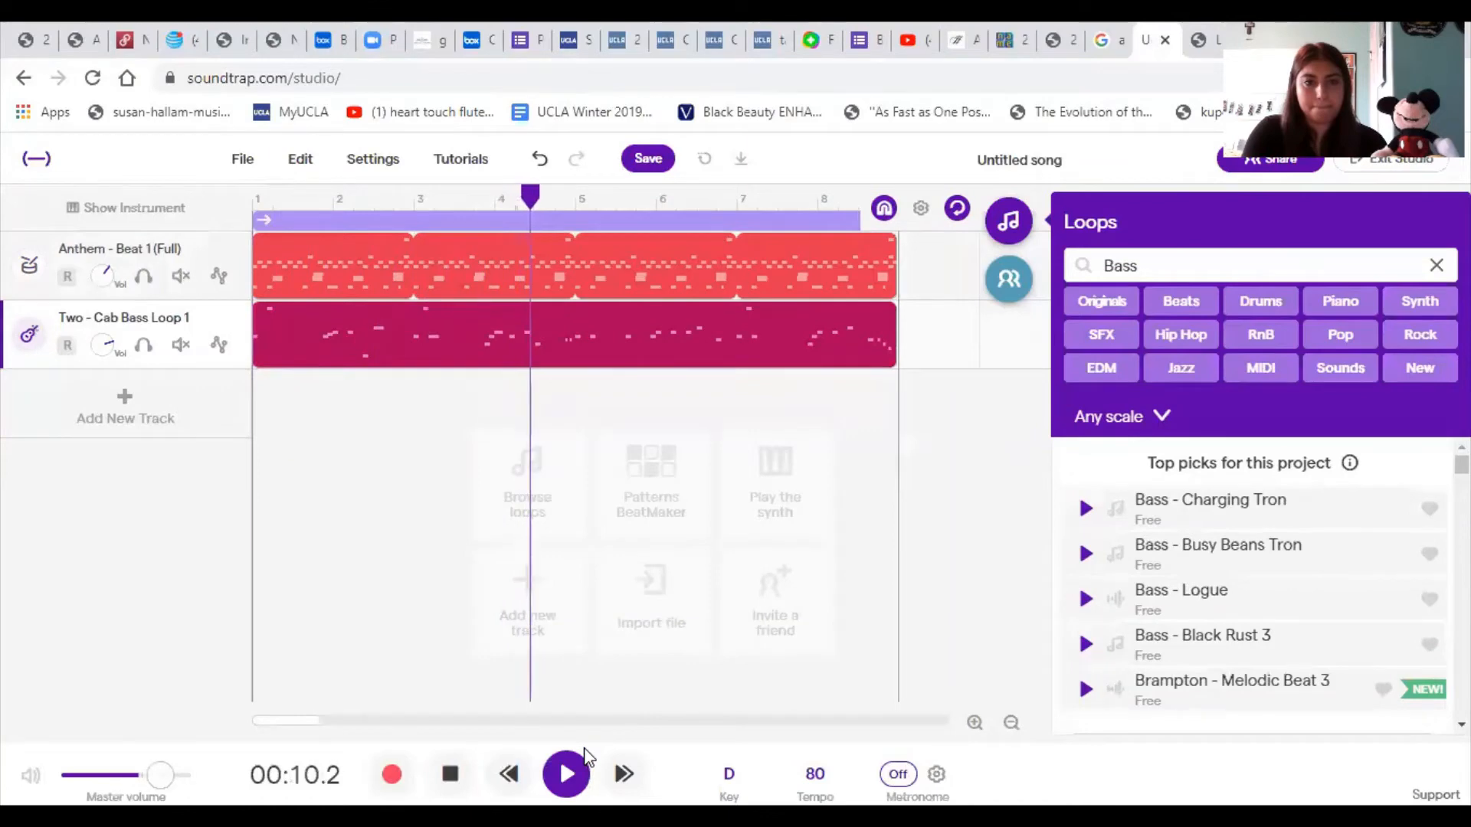
{"action": "left_click", "coordinate": [566, 773]}
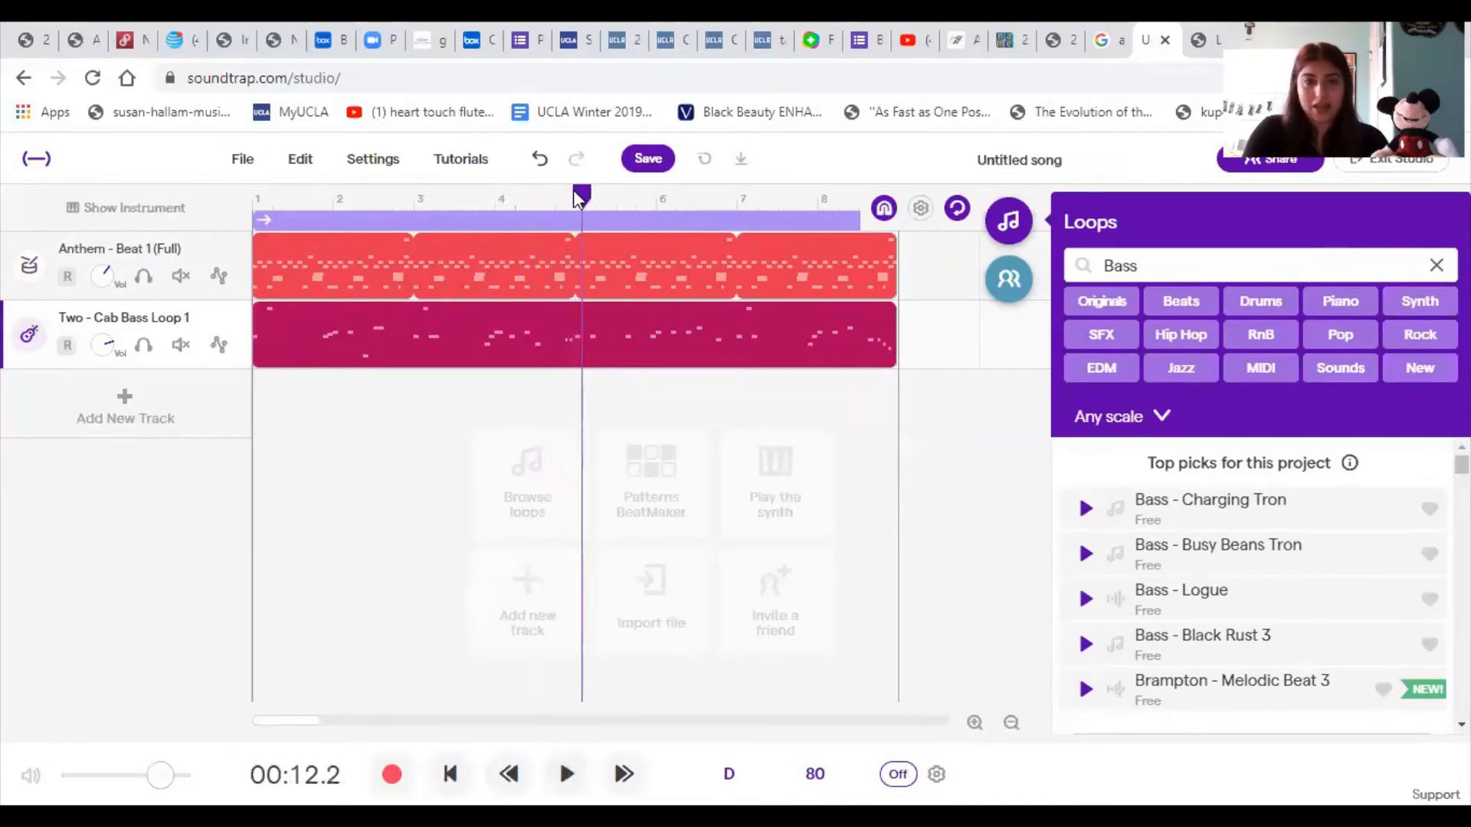
{"action": "left_click_drag", "start_coordinate": [579, 197], "coordinate": [253, 220]}
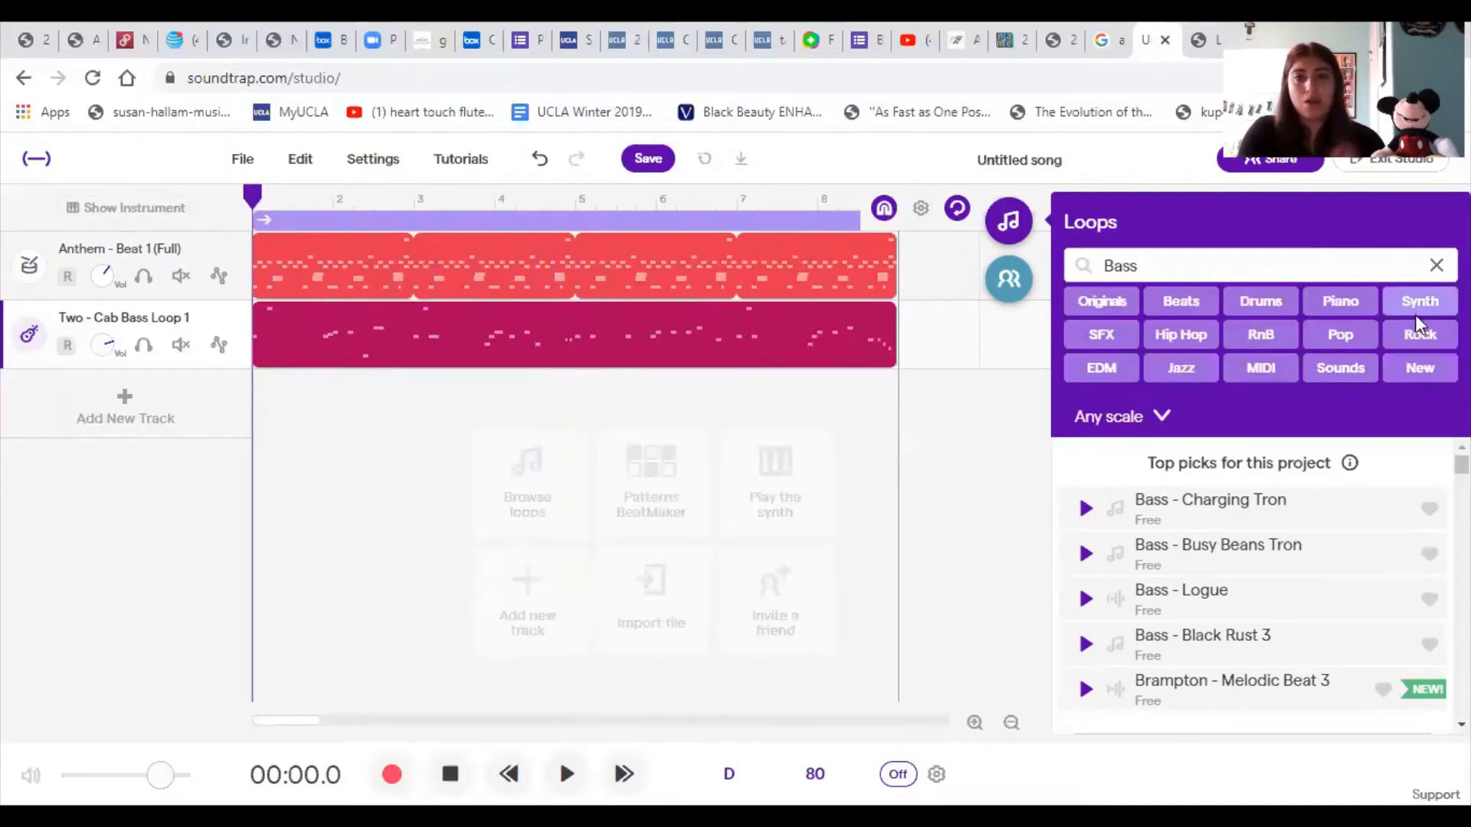
- Clear the Bass filter and filter the loop library by Piano and Synth
{"action": "left_click", "coordinate": [1436, 265]}
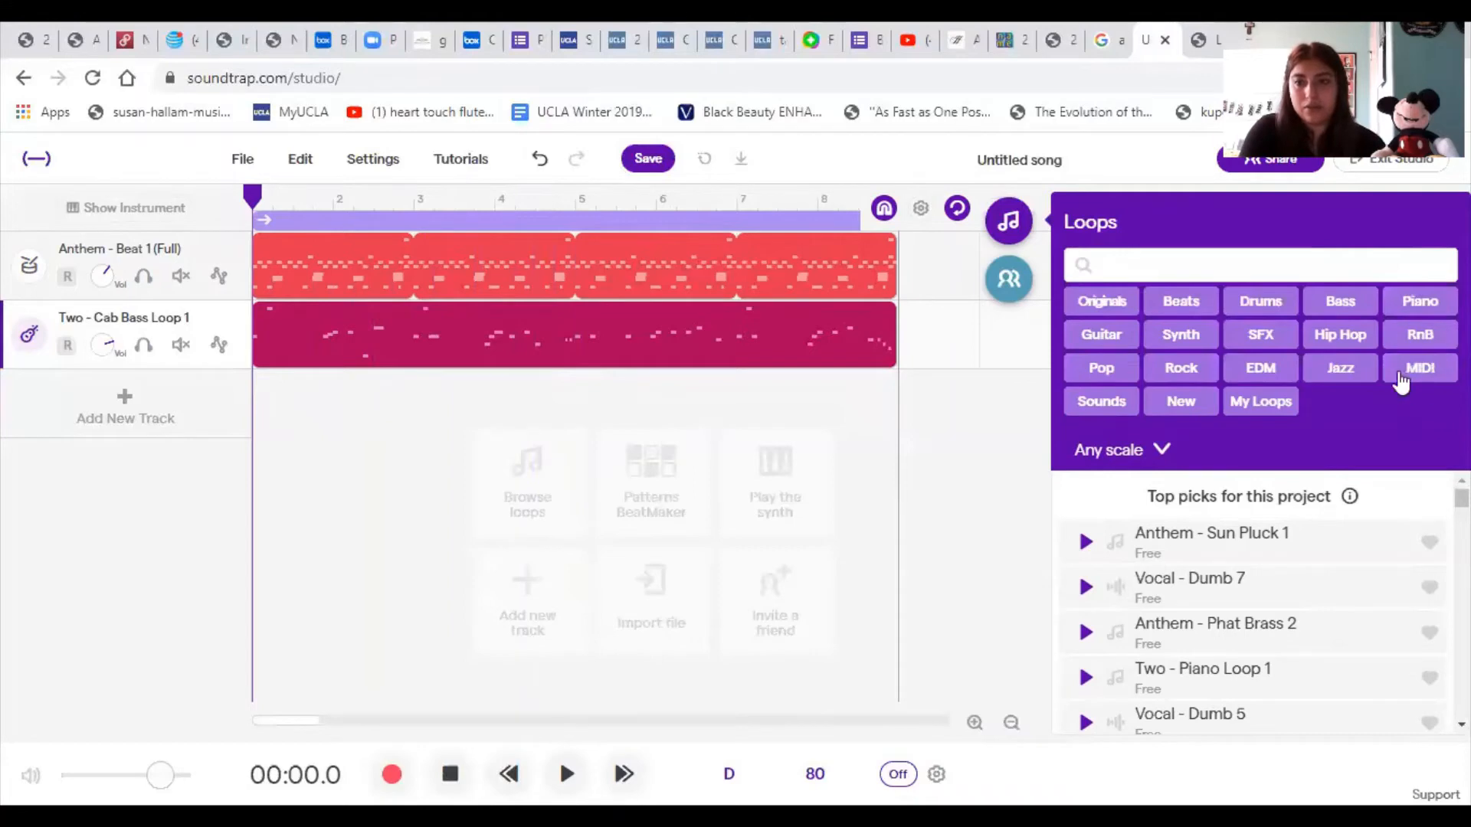
{"action": "left_click", "coordinate": [1419, 301]}
{"action": "left_click", "coordinate": [1419, 301]}
- Preview the loops Piano - Get It Started Wurly 2, Piano - Go Low Wurly and Piano - Hooded Electric Wah
{"action": "left_click", "coordinate": [1085, 431]}
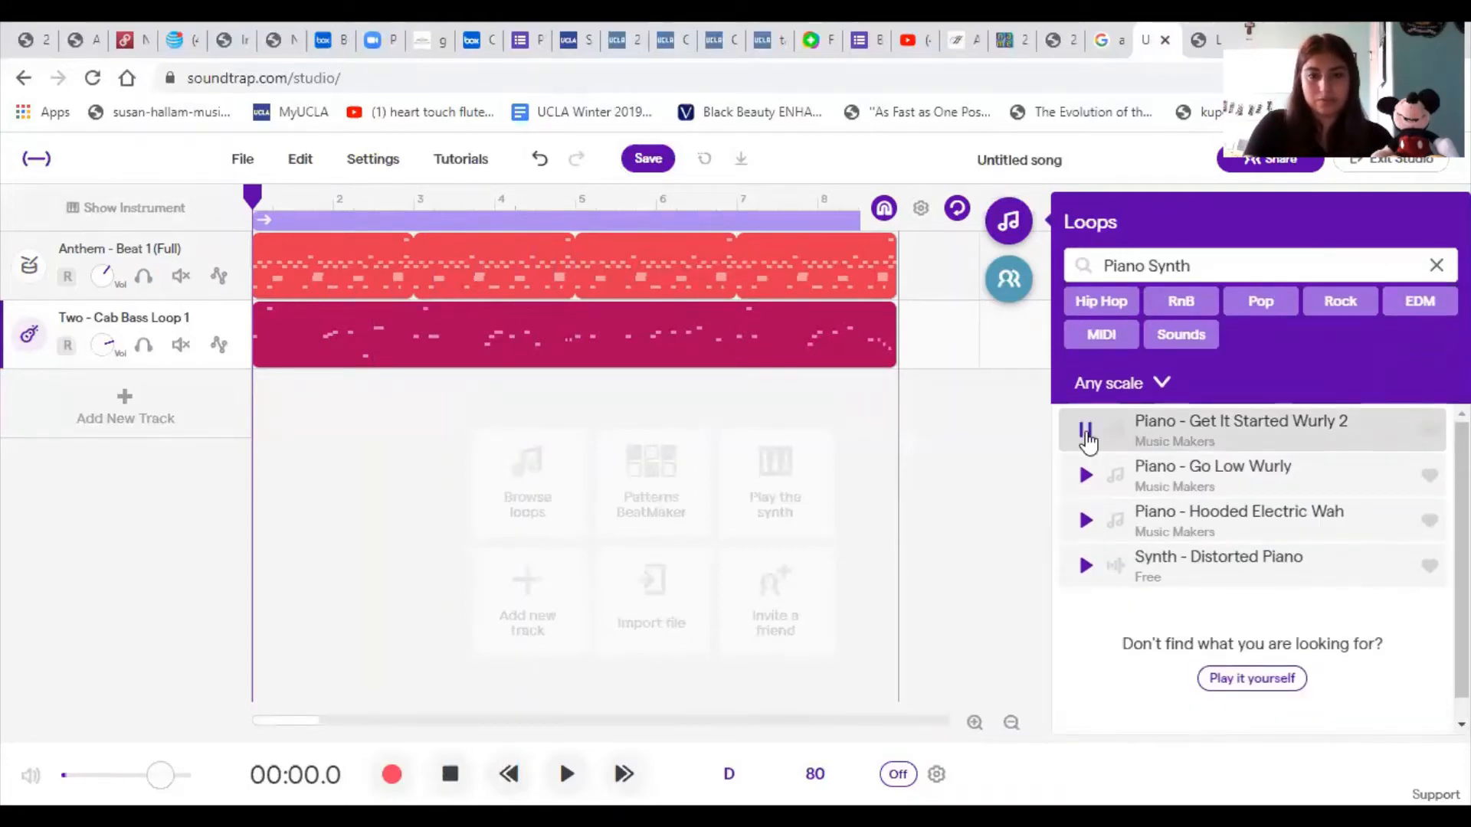
{"action": "left_click", "coordinate": [1086, 431]}
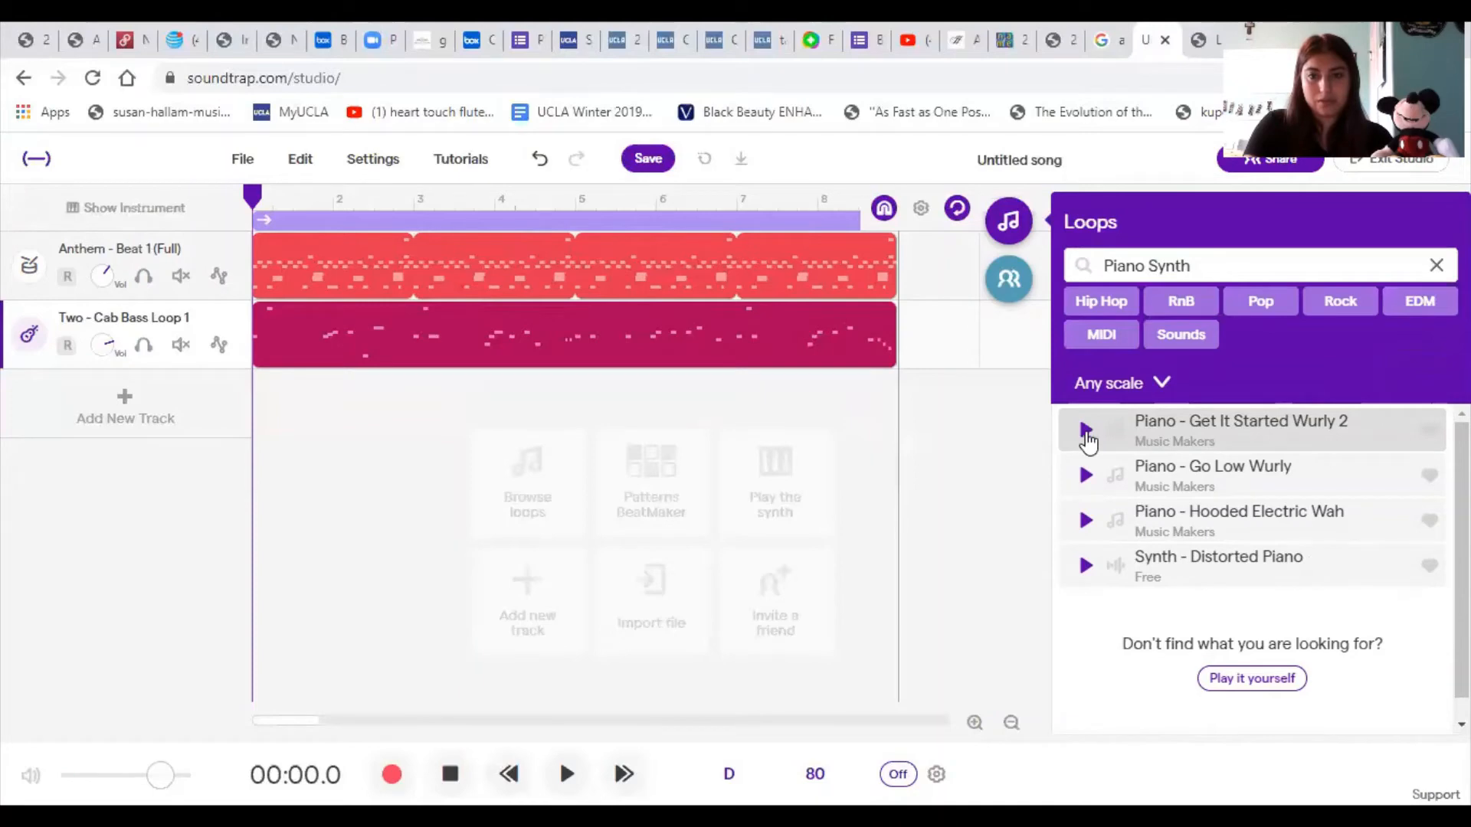
{"action": "left_click", "coordinate": [1086, 476]}
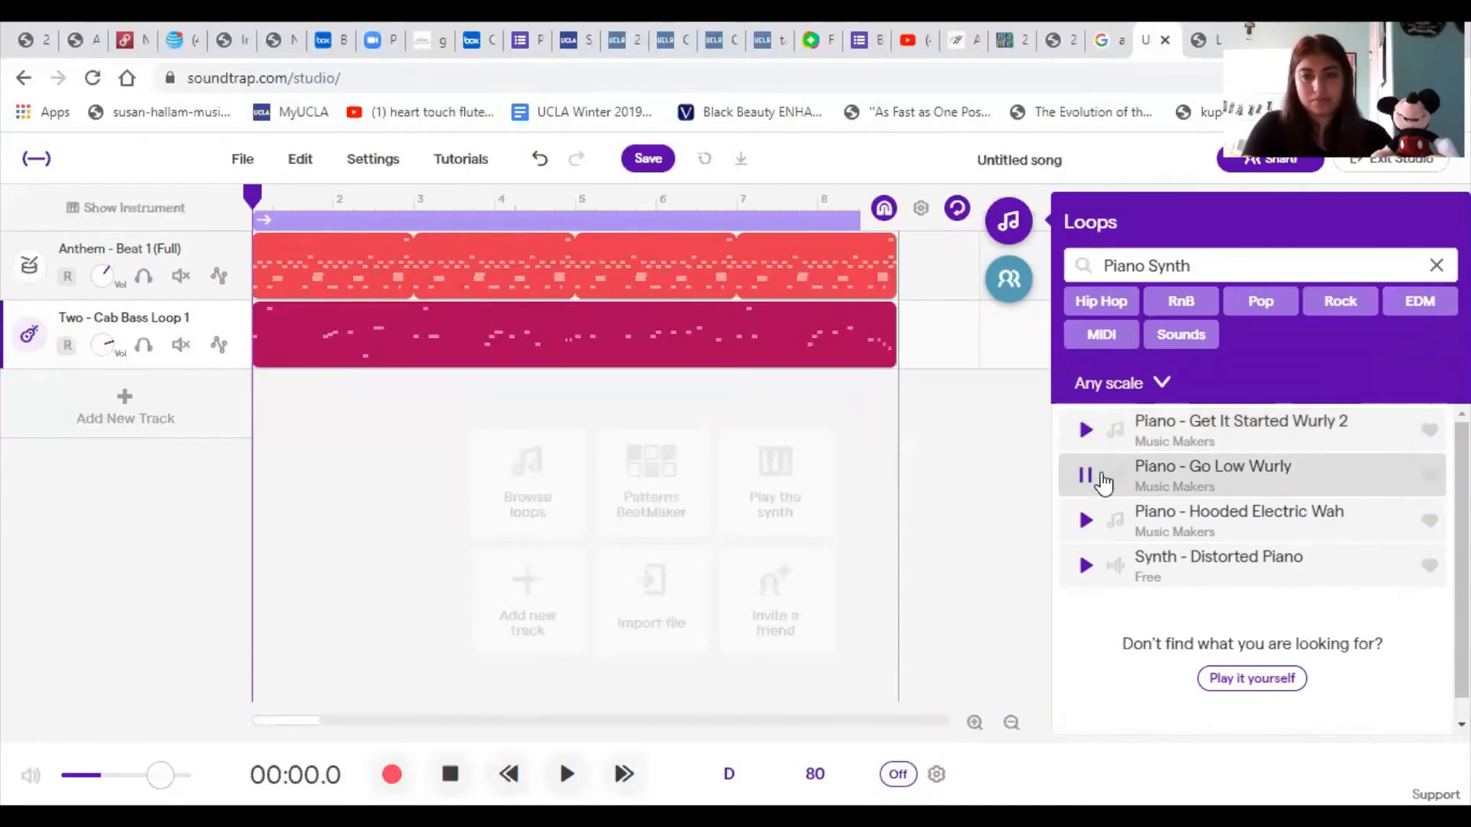
{"action": "left_click", "coordinate": [1087, 479]}
{"action": "left_click", "coordinate": [1089, 521]}
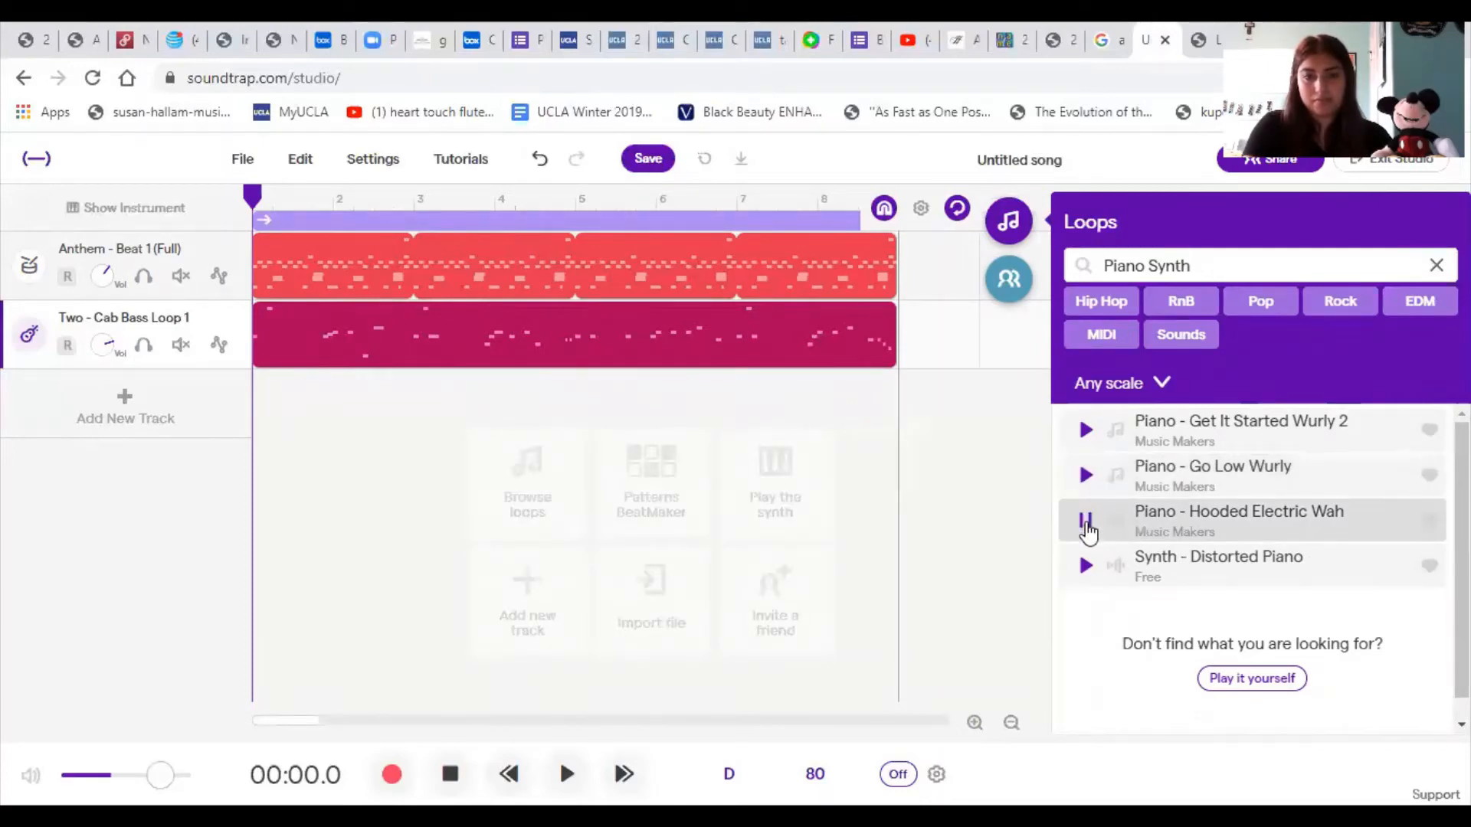
- Preview Synth - Distorted Piano, replay Piano - Hooded Electric Wah, and add the Hooded Electric Wah loop as a third track starting at bar 1
{"action": "left_click", "coordinate": [1086, 571]}
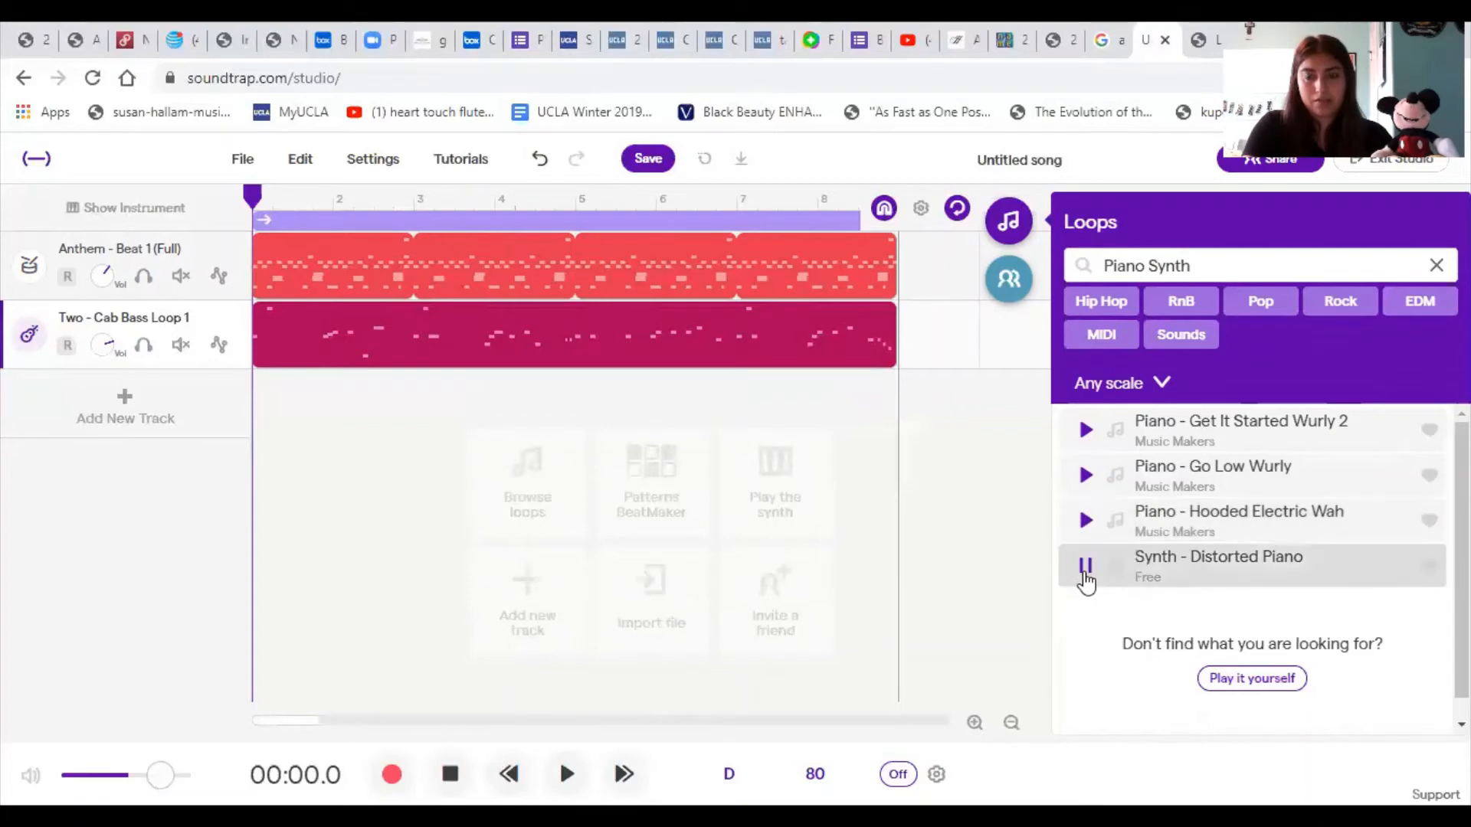
{"action": "left_click", "coordinate": [1084, 528]}
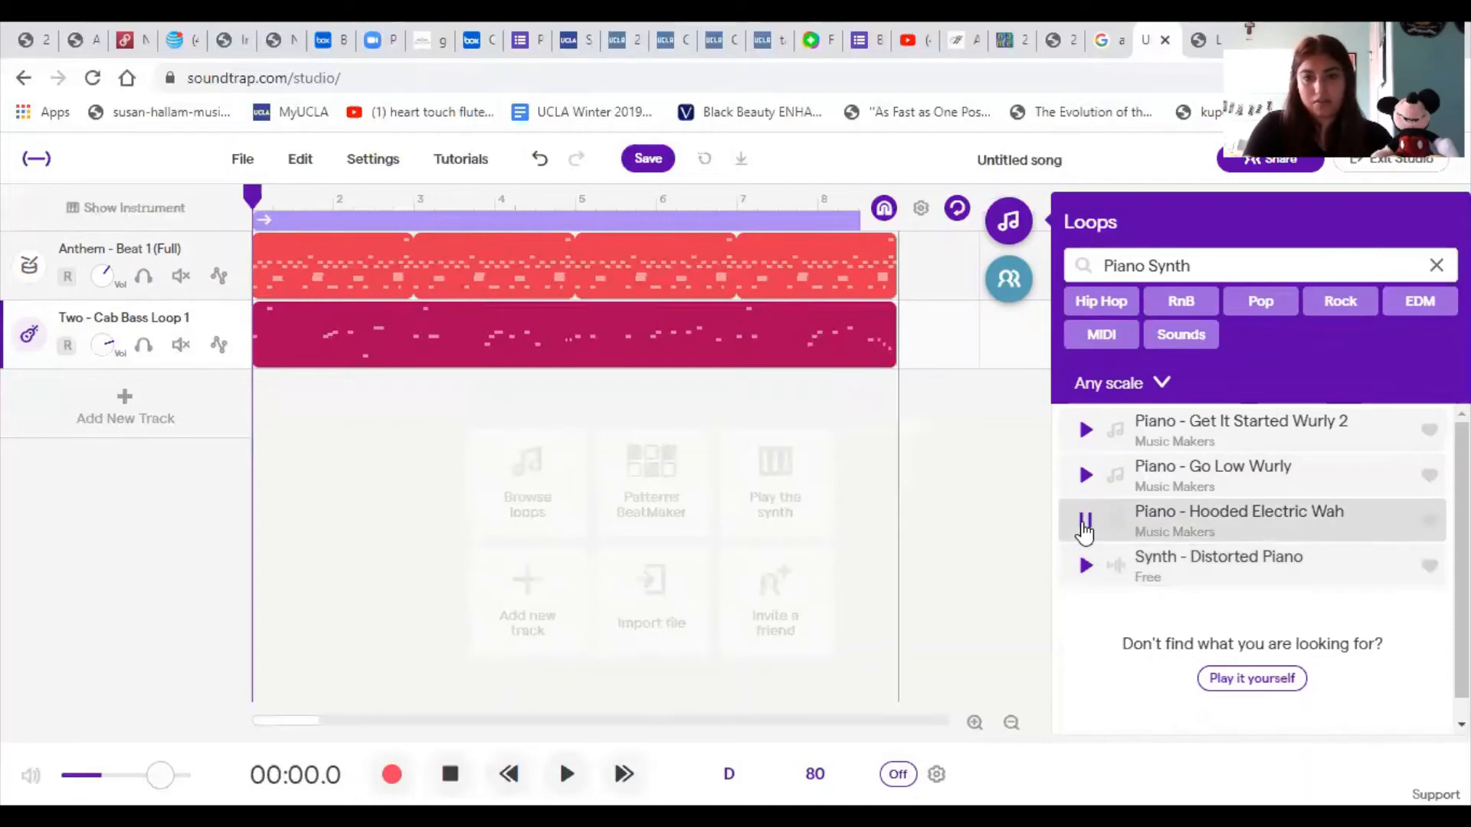
{"action": "left_click", "coordinate": [1254, 529]}
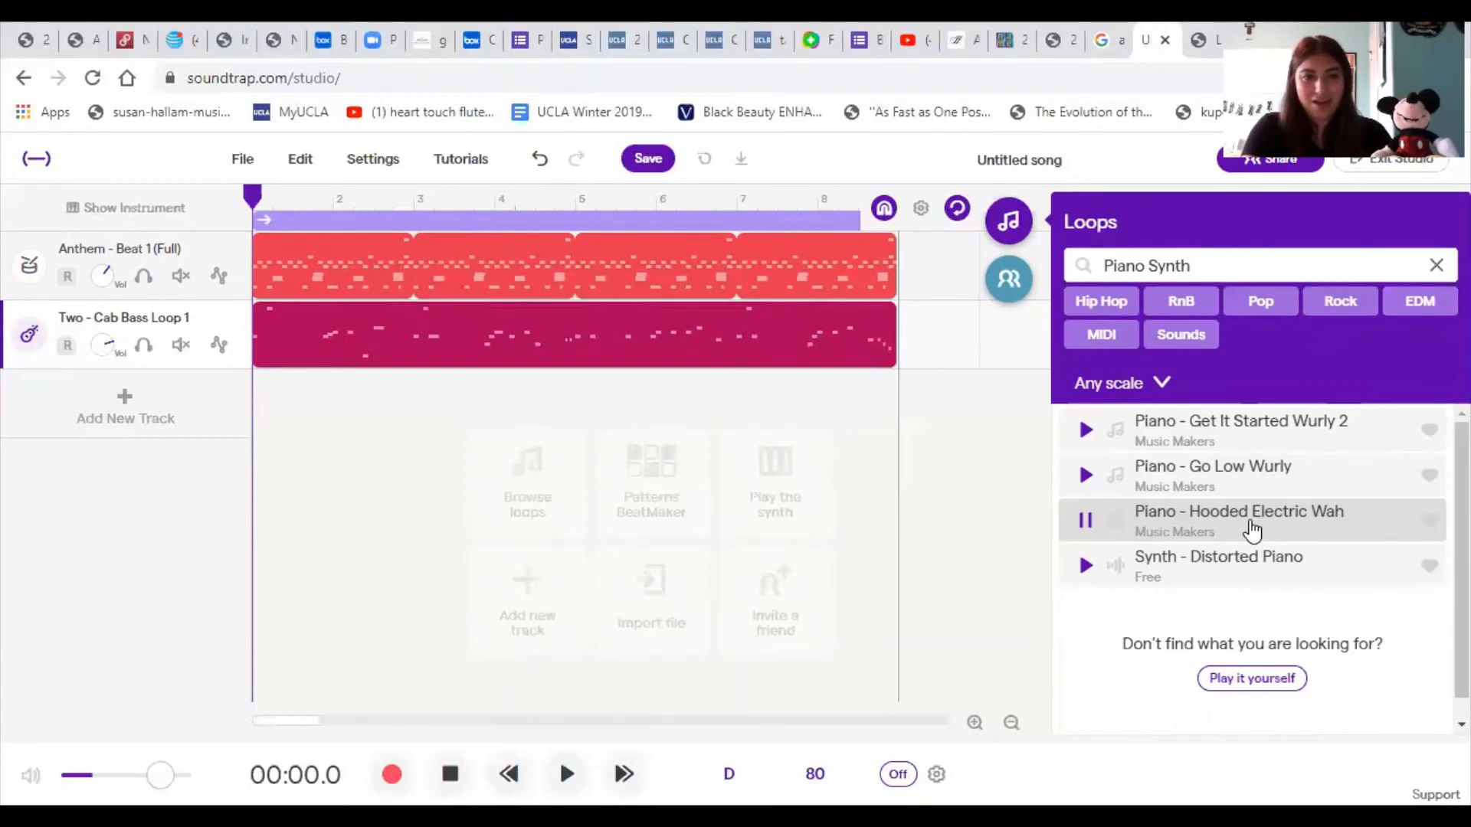
{"action": "left_click_drag", "start_coordinate": [1252, 528], "coordinate": [264, 411]}
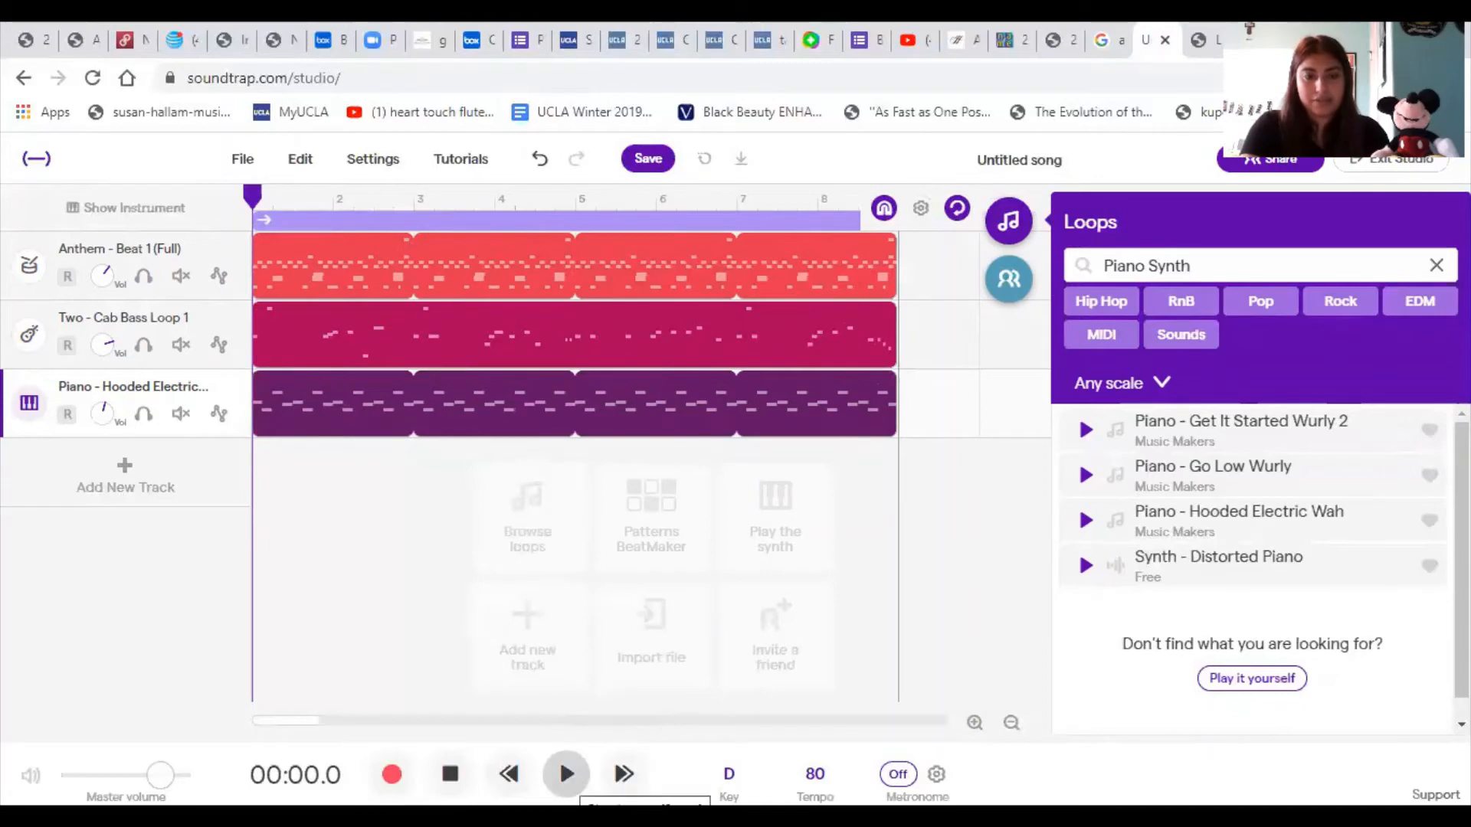
- Listen to the beat, bass and piano tracks together, stop playback, and return the playhead to the start
{"action": "left_click", "coordinate": [566, 773]}
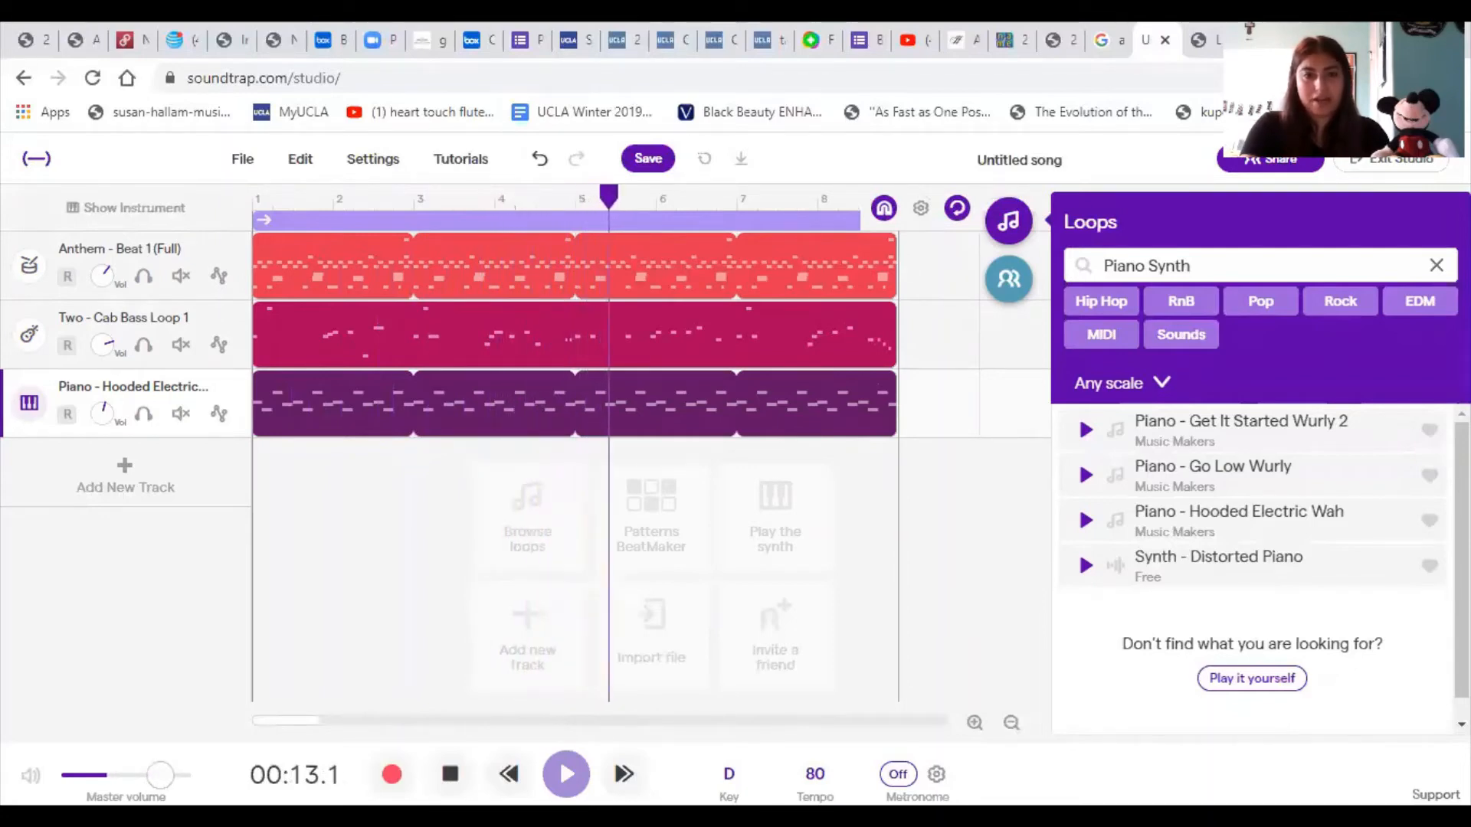
{"action": "key", "text": "space"}
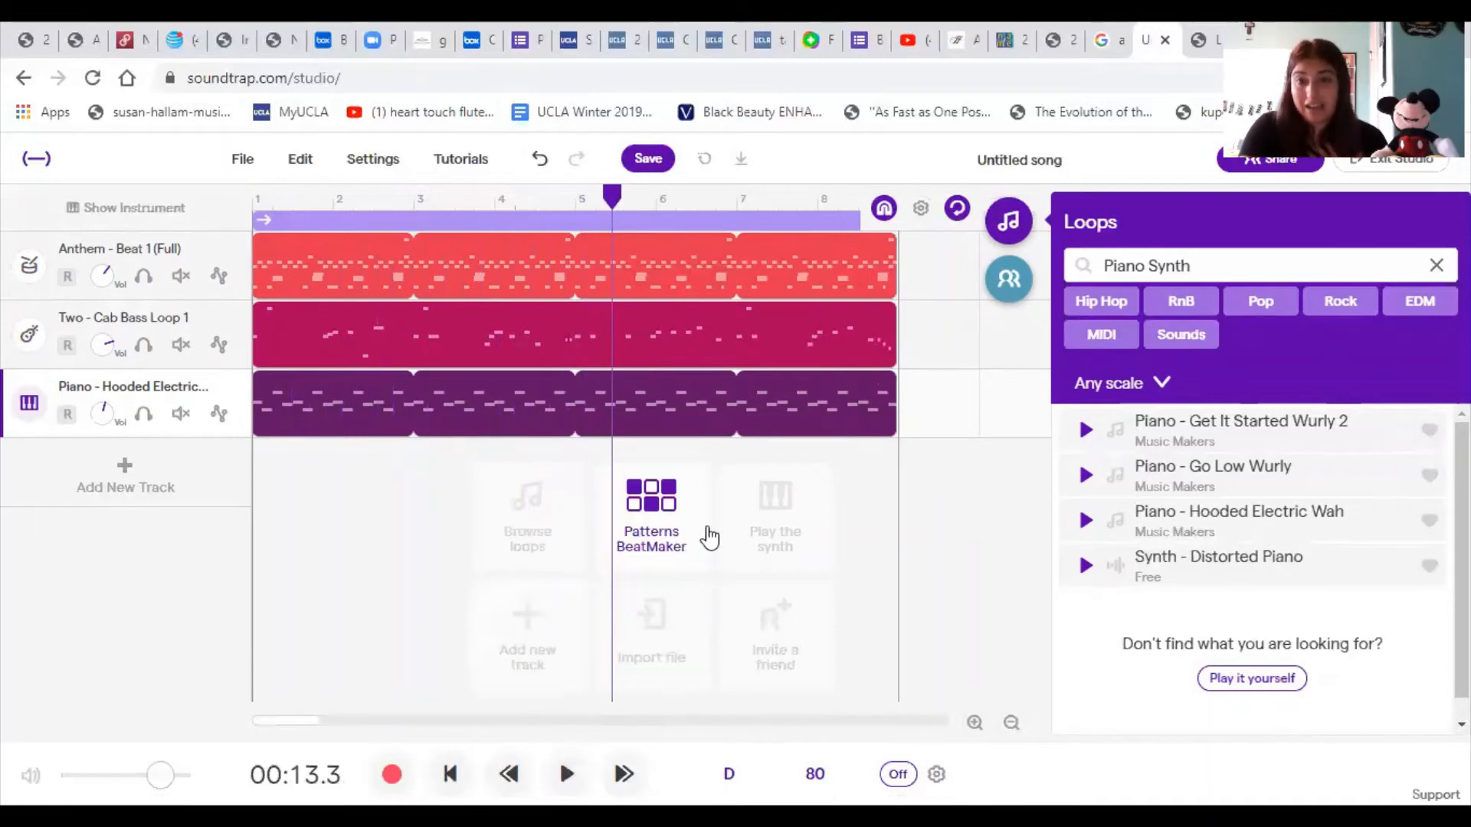
{"action": "left_click_drag", "start_coordinate": [611, 198], "coordinate": [261, 214]}
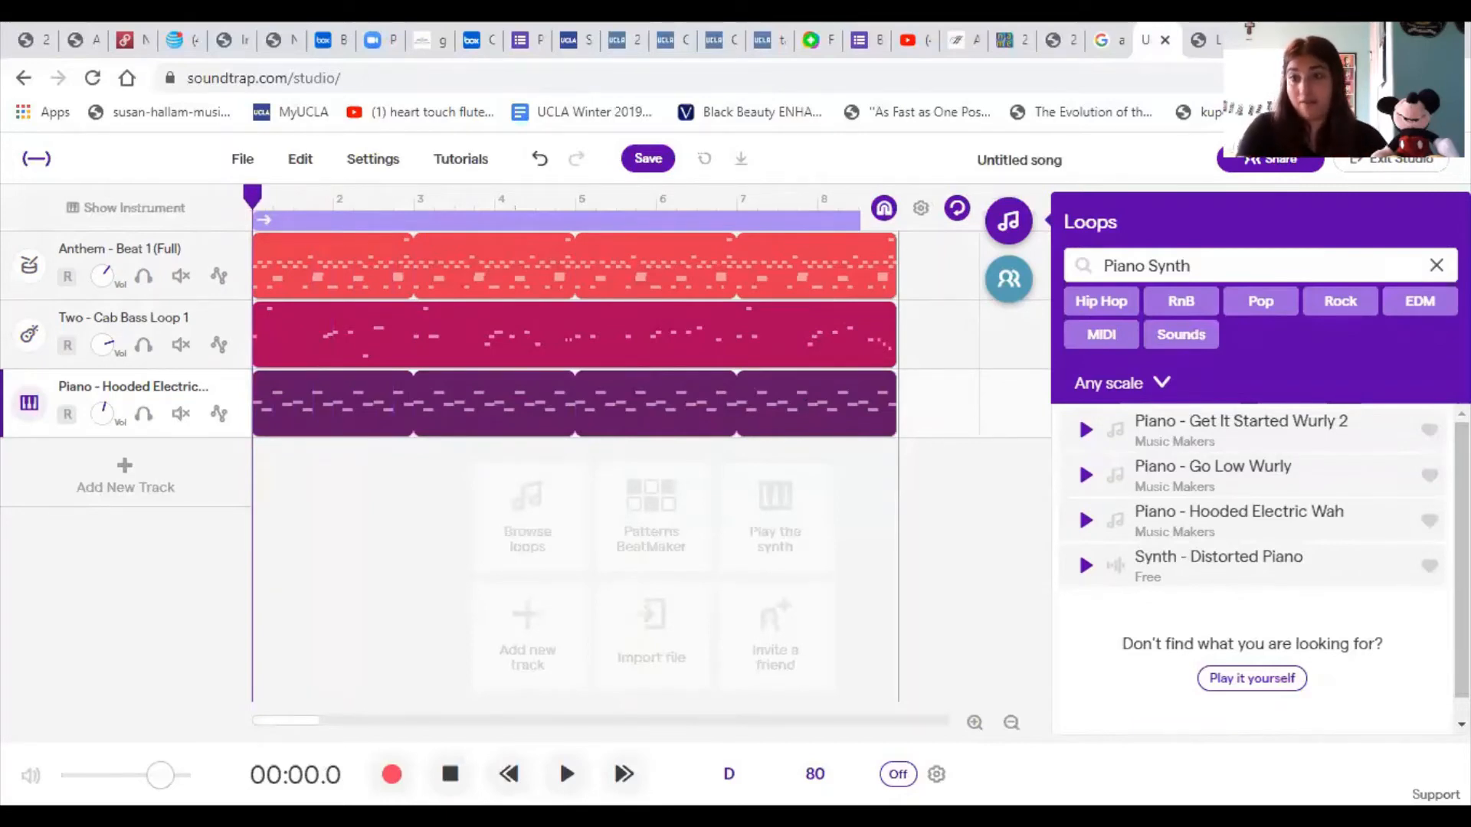
- Replace the Piano Synth filter with Guitar and preview the loops Two - Guitar Pattern 1 and Guitar - Dizzy
{"action": "left_click", "coordinate": [1436, 262]}
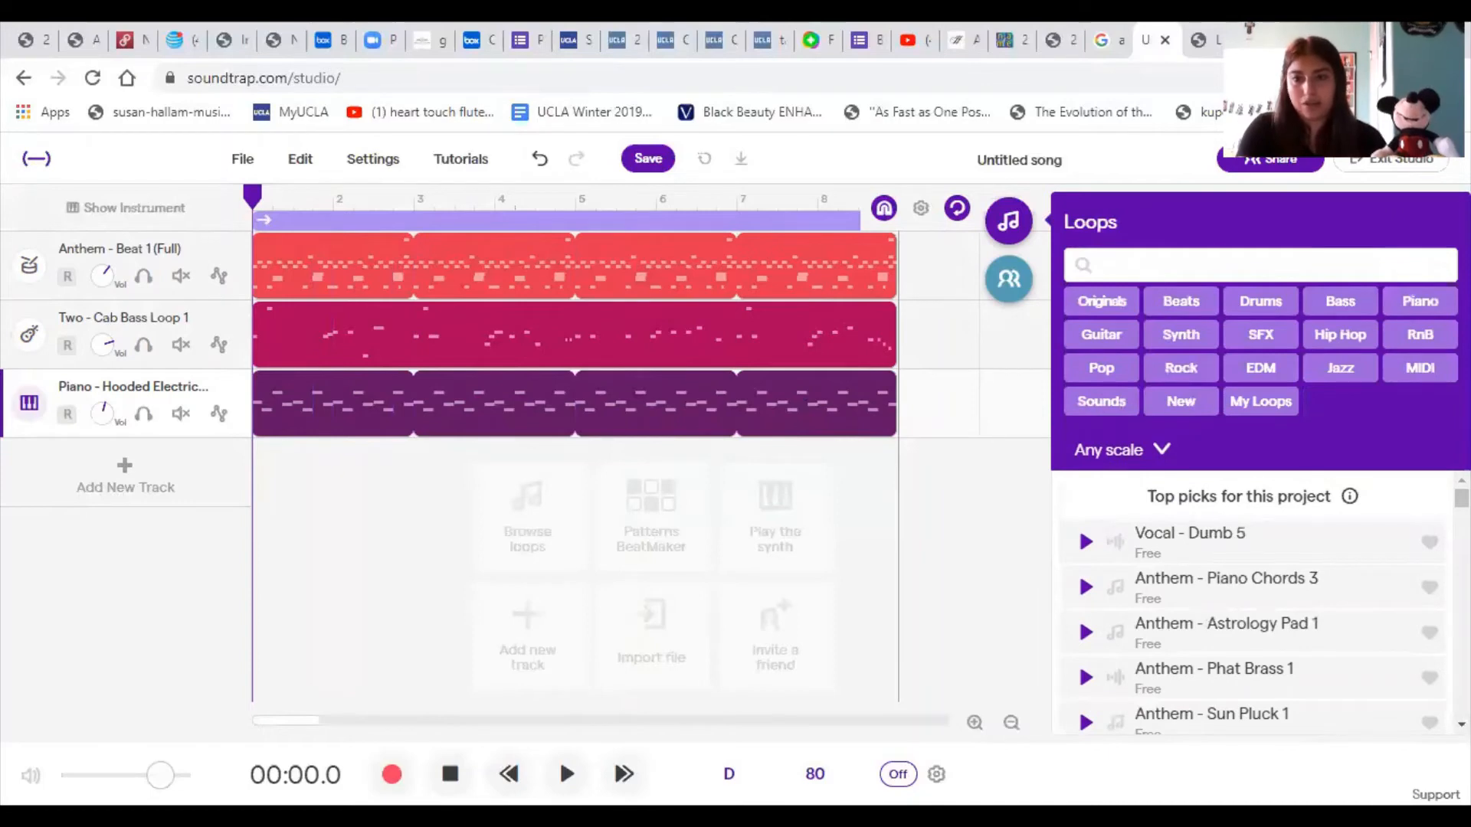
{"action": "left_click", "coordinate": [1108, 341]}
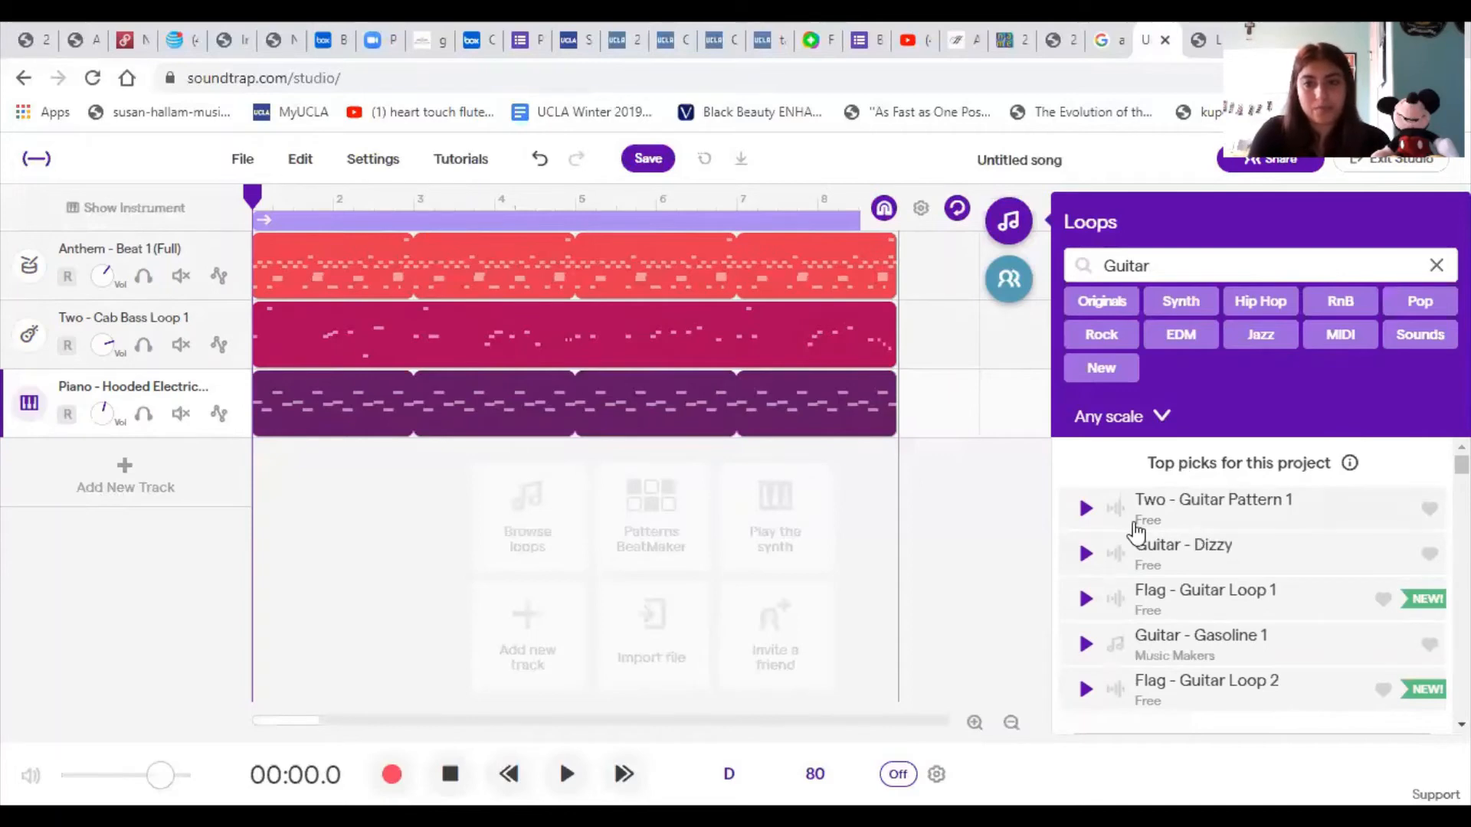
{"action": "left_click", "coordinate": [1084, 509]}
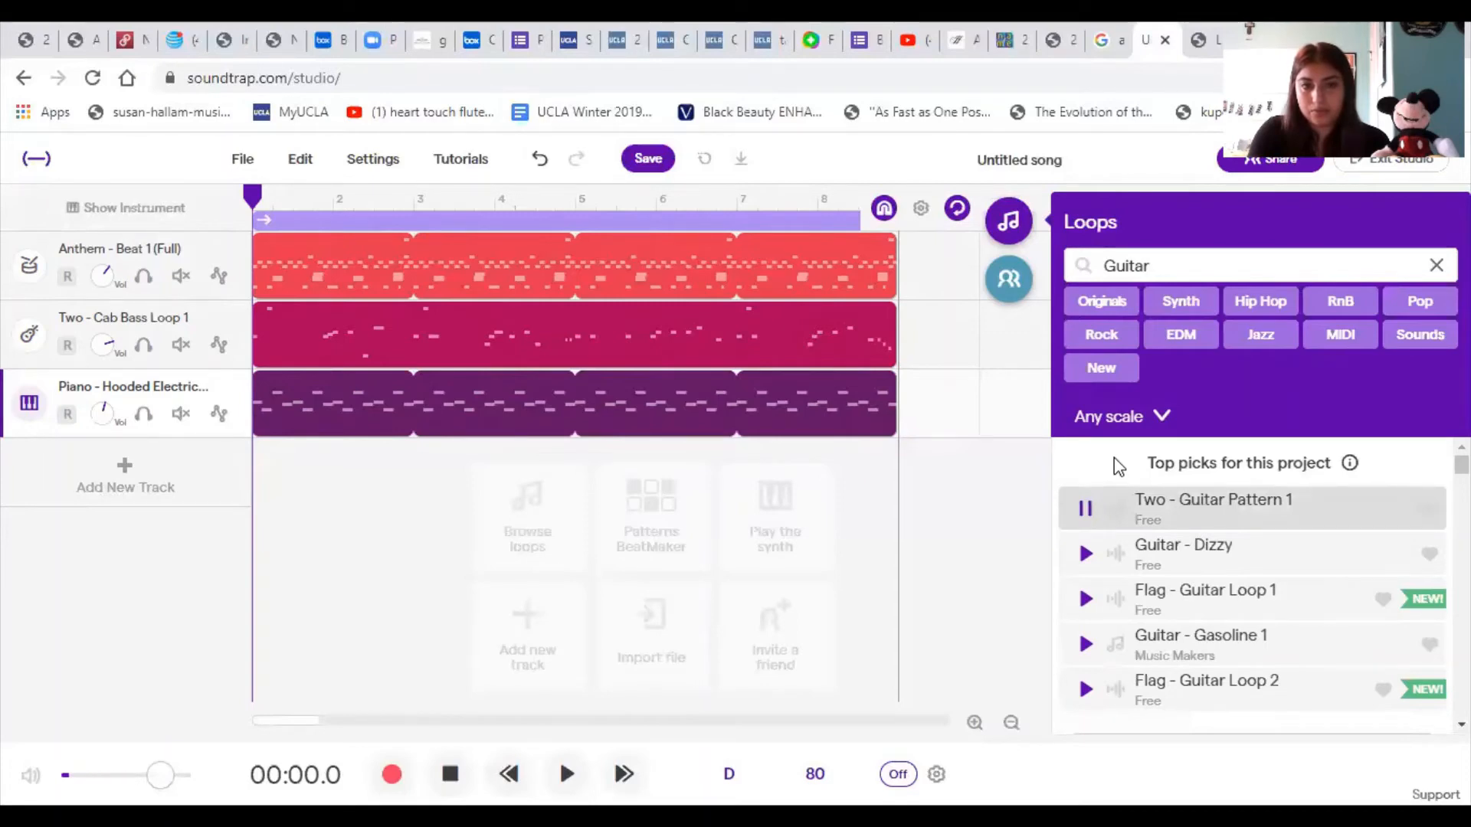
{"action": "left_click", "coordinate": [1085, 554]}
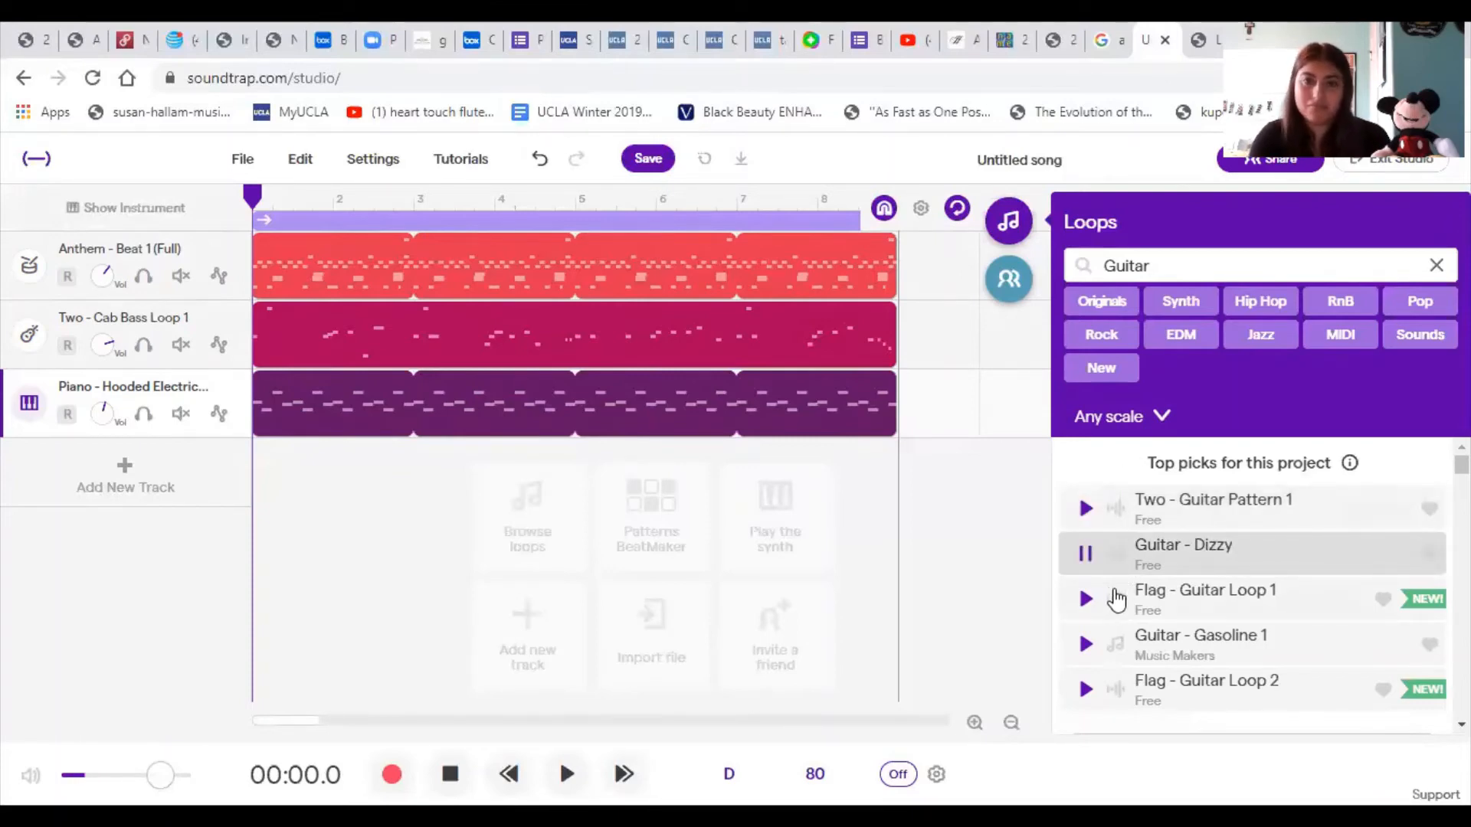
{"action": "left_click", "coordinate": [1085, 557]}
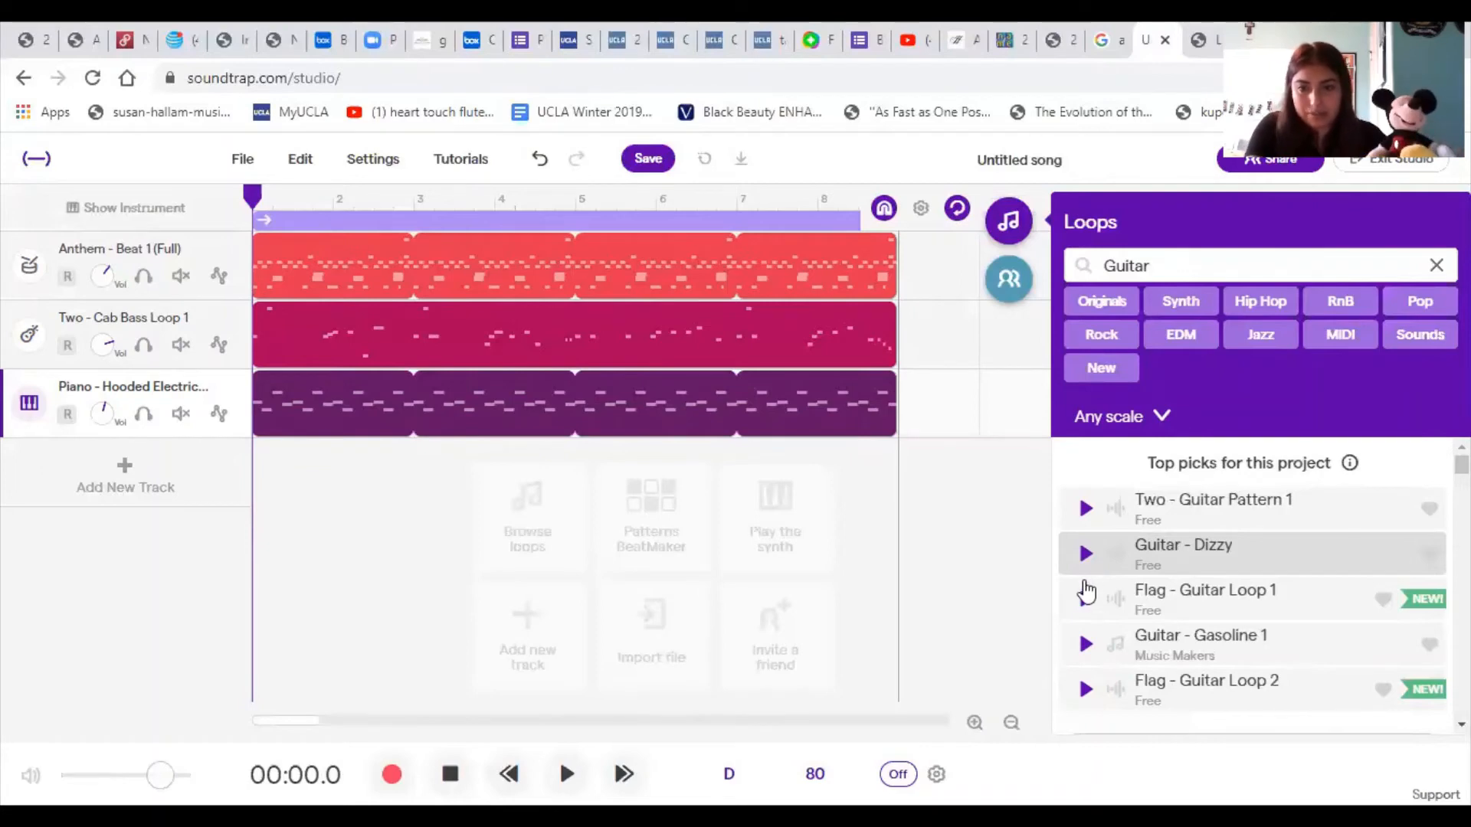
- Preview the loops Flag - Guitar Loop 1, Guitar - Gasoline 1 and Flag - Guitar Loop 2
{"action": "left_click", "coordinate": [1085, 593]}
{"action": "scroll", "coordinate": [1085, 601], "scroll_direction": "down", "scroll_amount": 2}
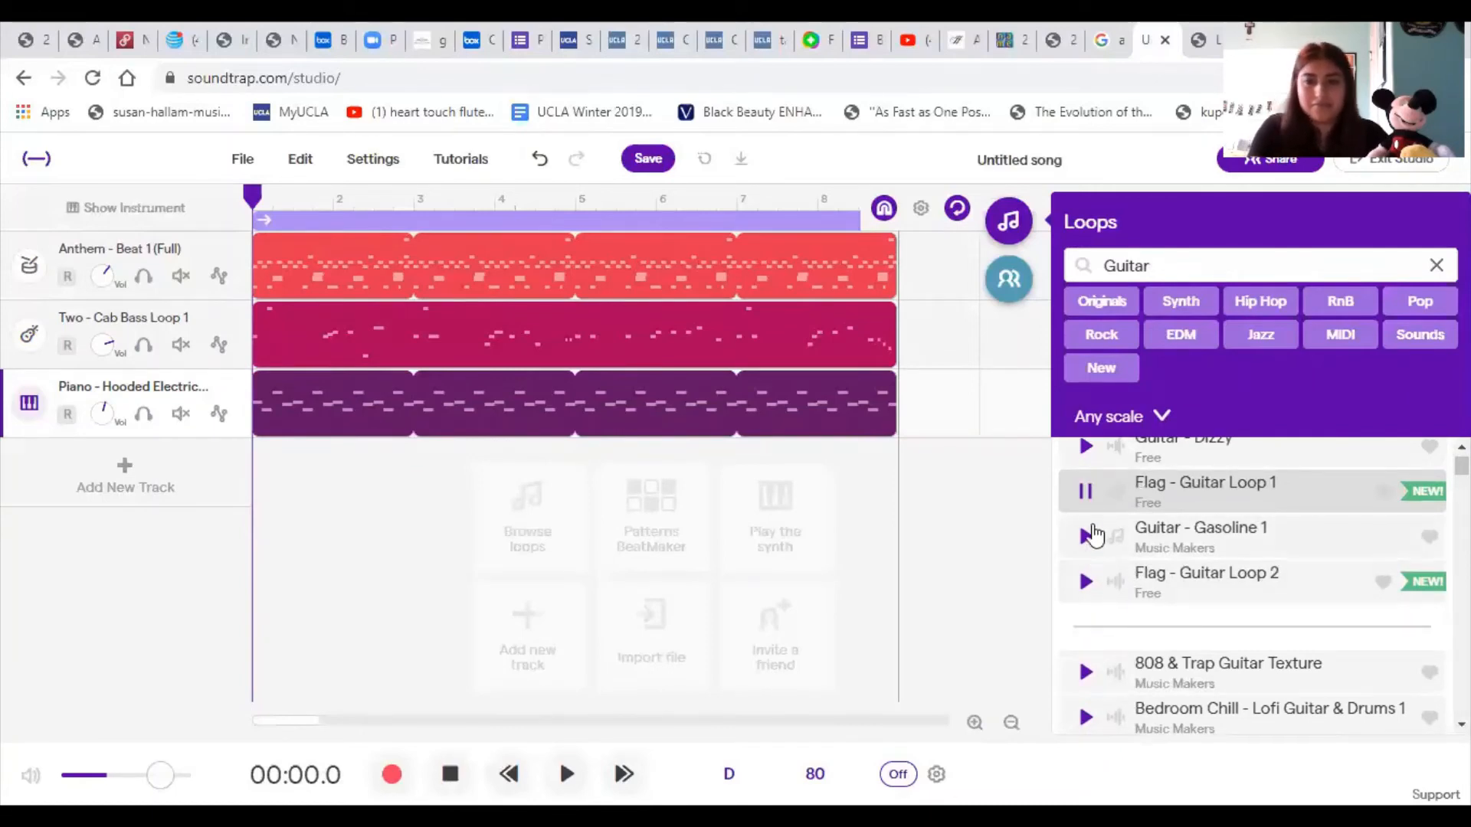
{"action": "left_click", "coordinate": [1085, 491]}
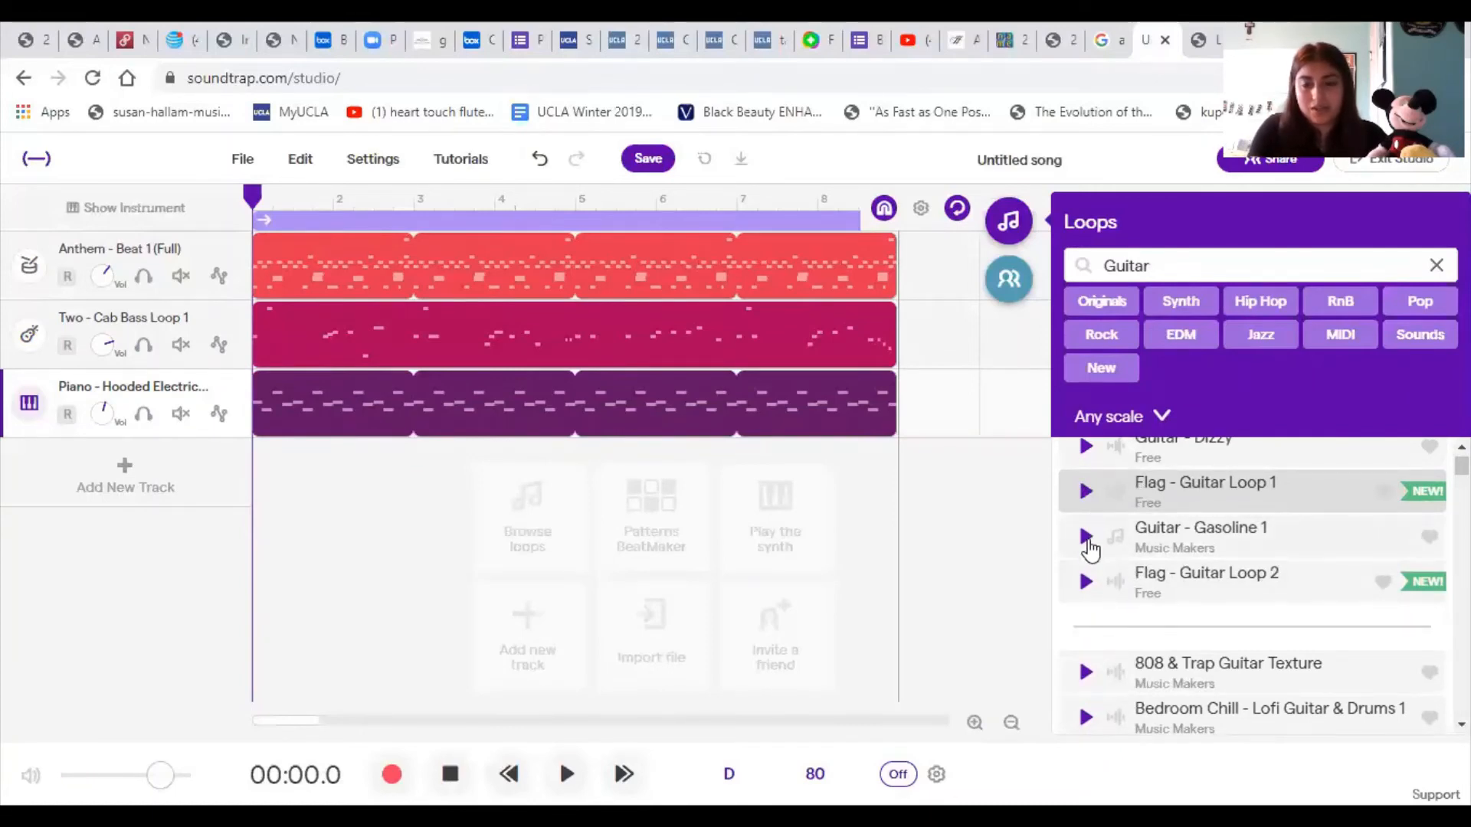
{"action": "left_click", "coordinate": [1086, 536]}
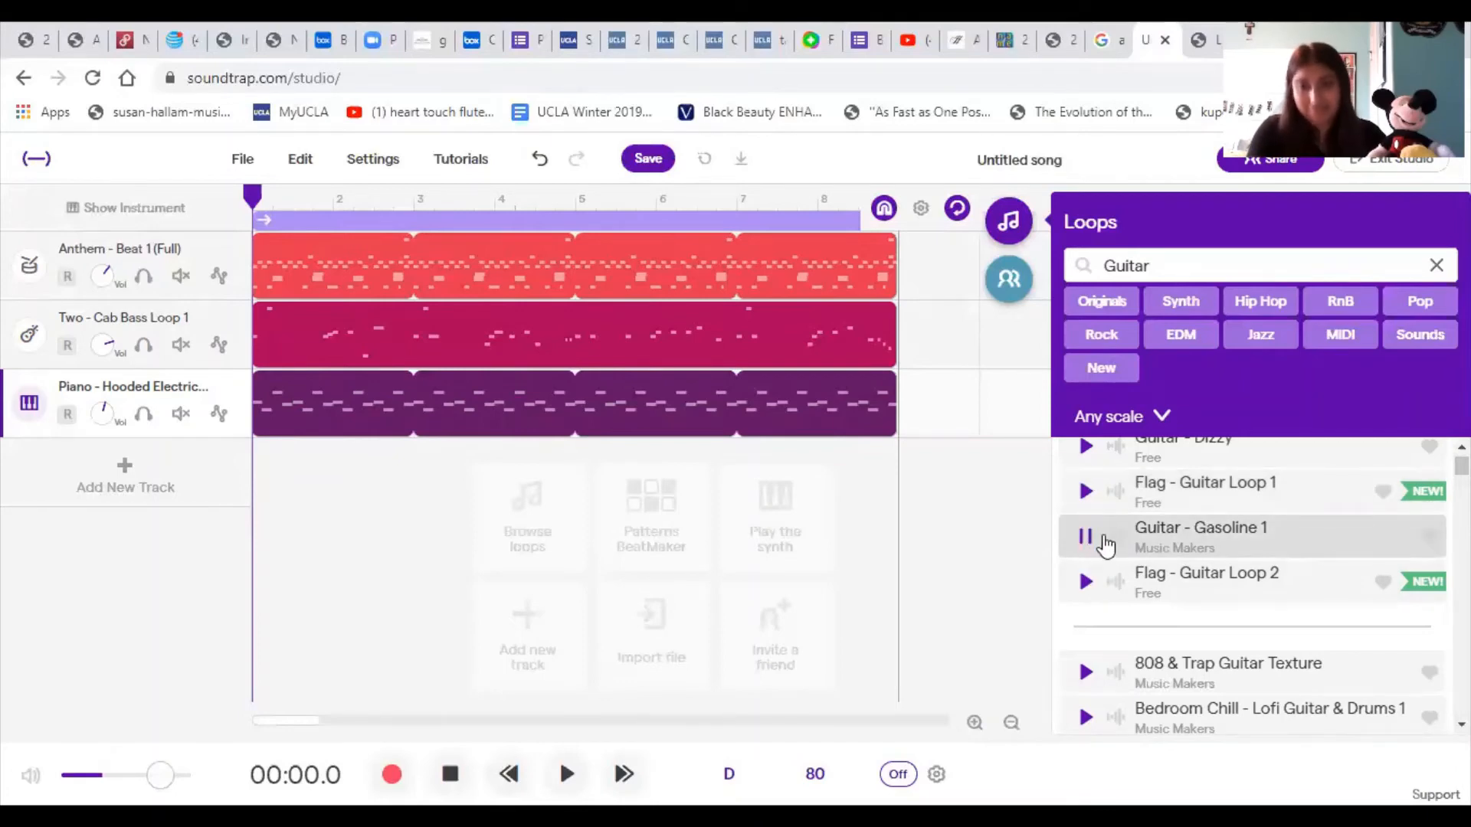
{"action": "left_click", "coordinate": [1091, 541]}
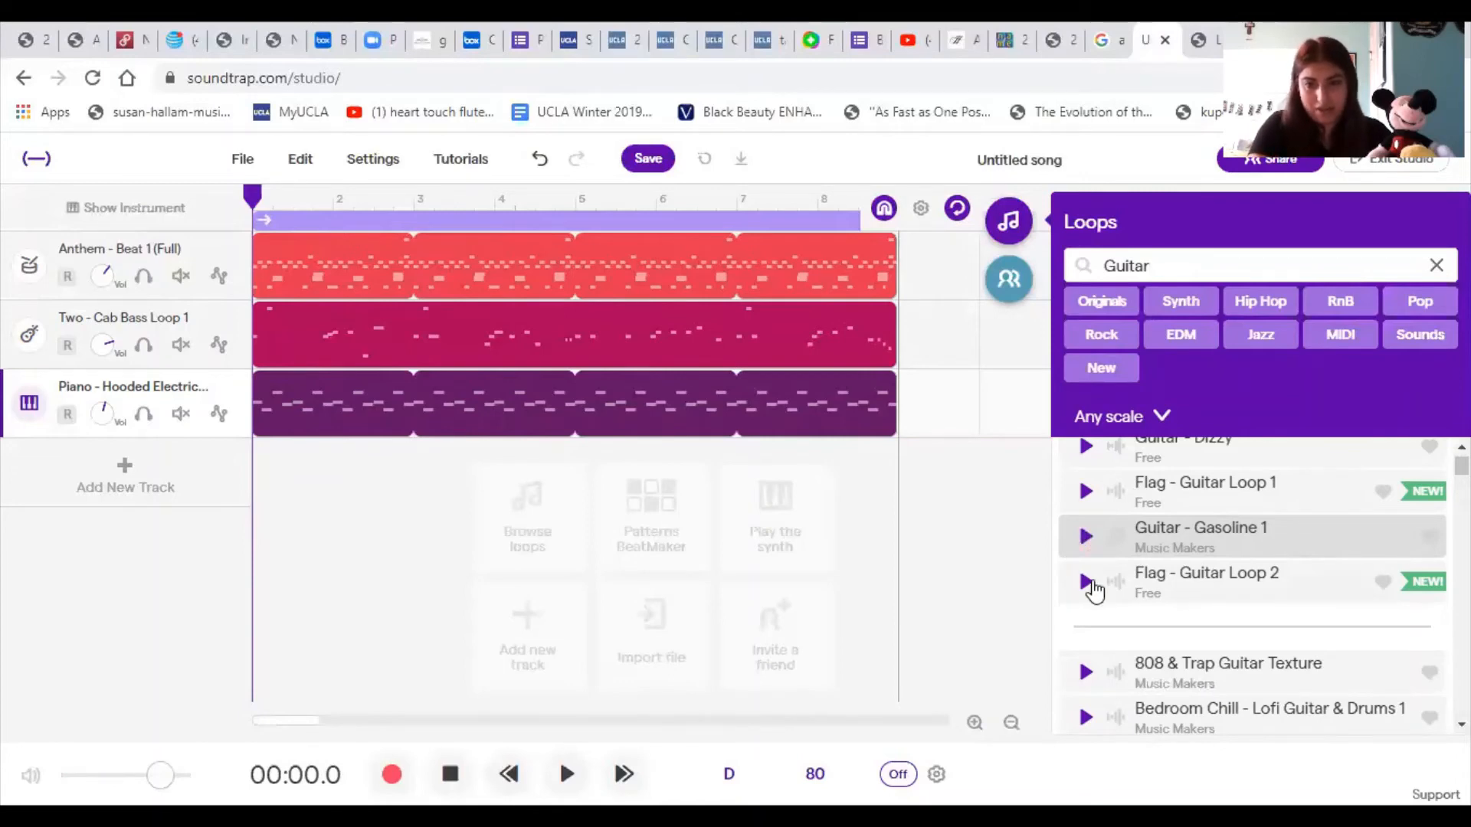
{"action": "left_click", "coordinate": [1087, 583]}
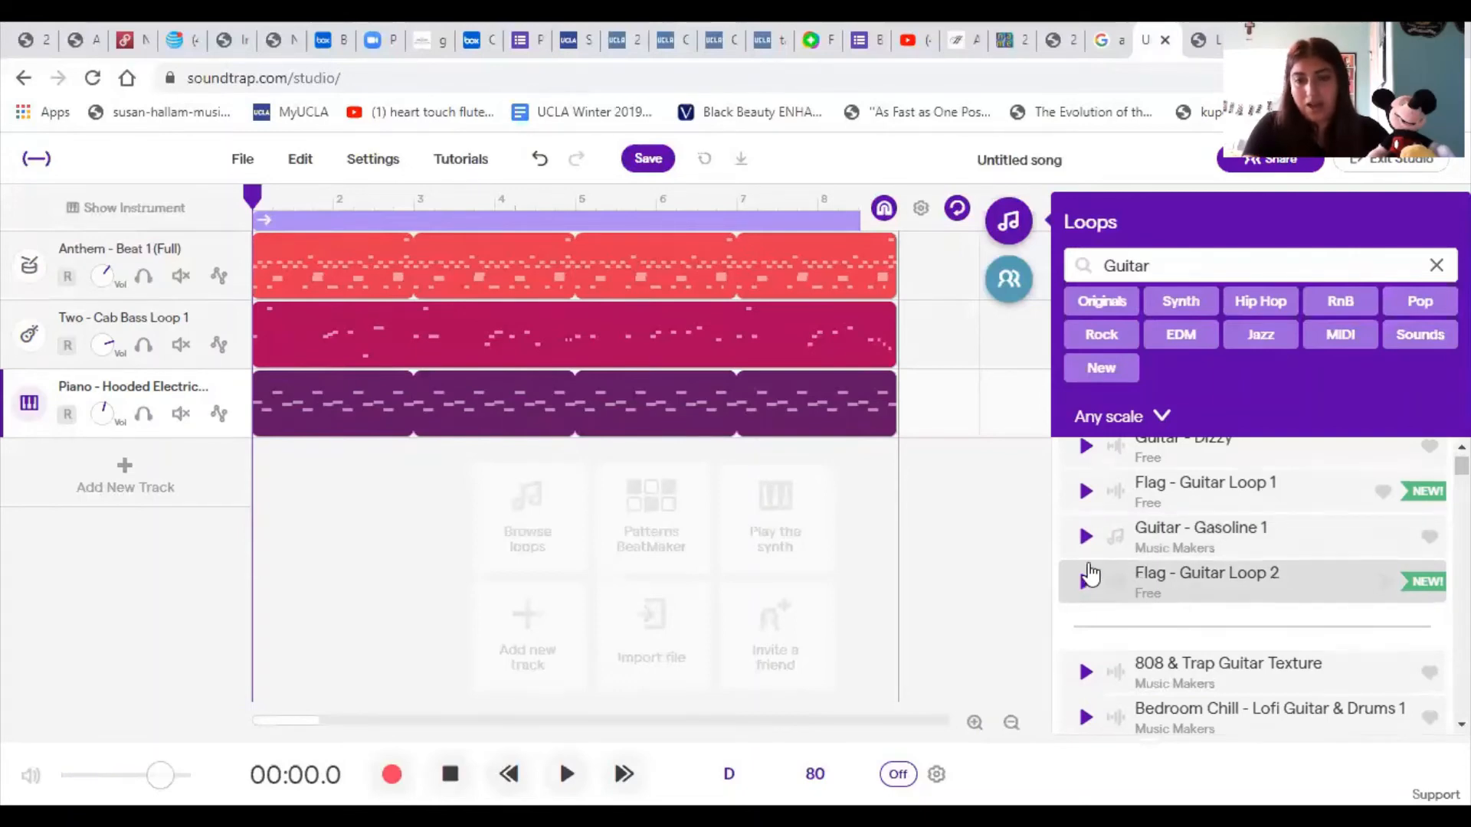
- Preview Flag - Guitar Loop 1 again and add it as a fourth track starting at bar 1
{"action": "left_click", "coordinate": [1086, 490]}
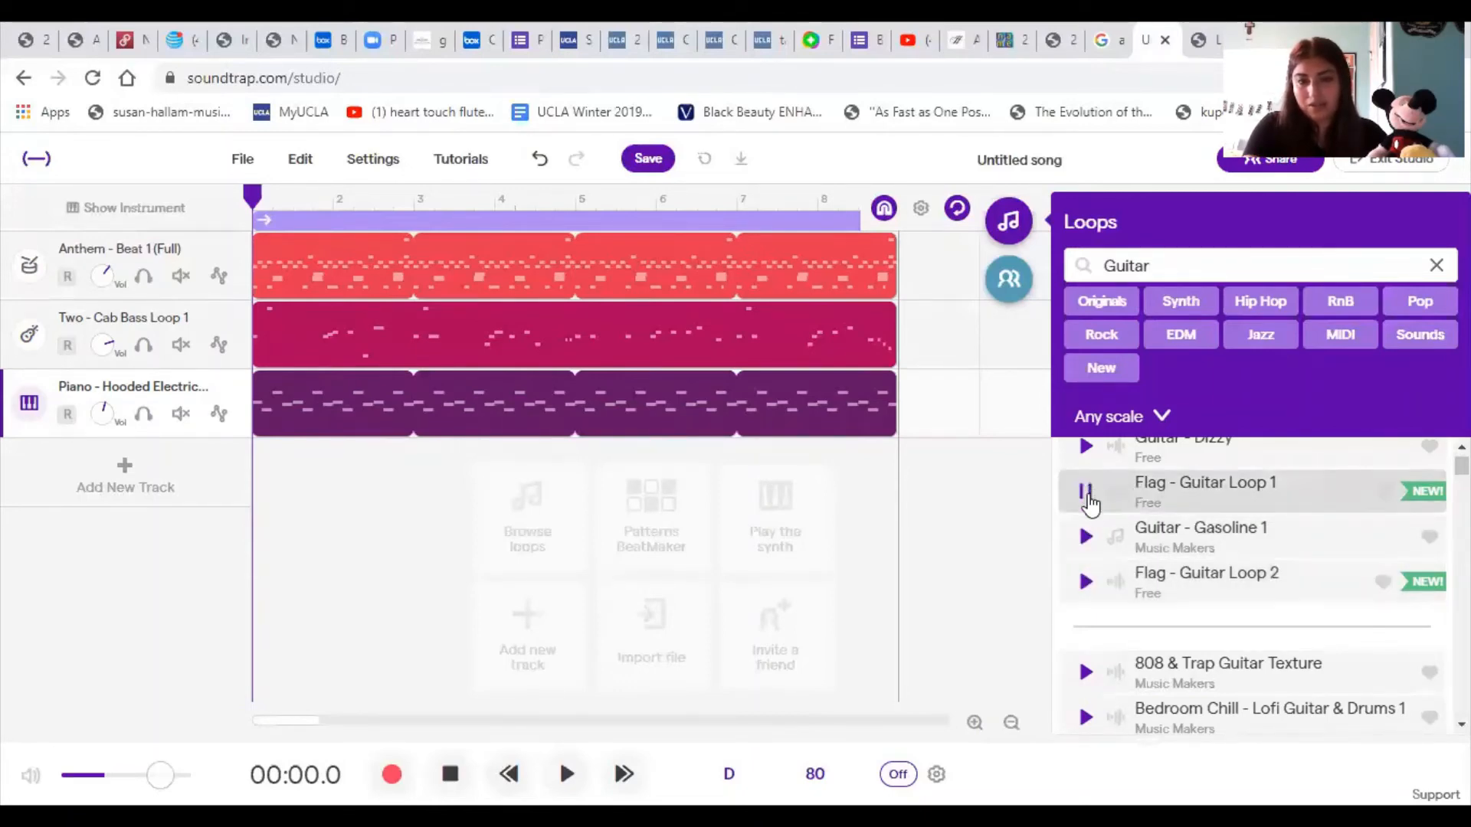
{"action": "left_click", "coordinate": [1087, 500]}
{"action": "left_click", "coordinate": [1215, 494]}
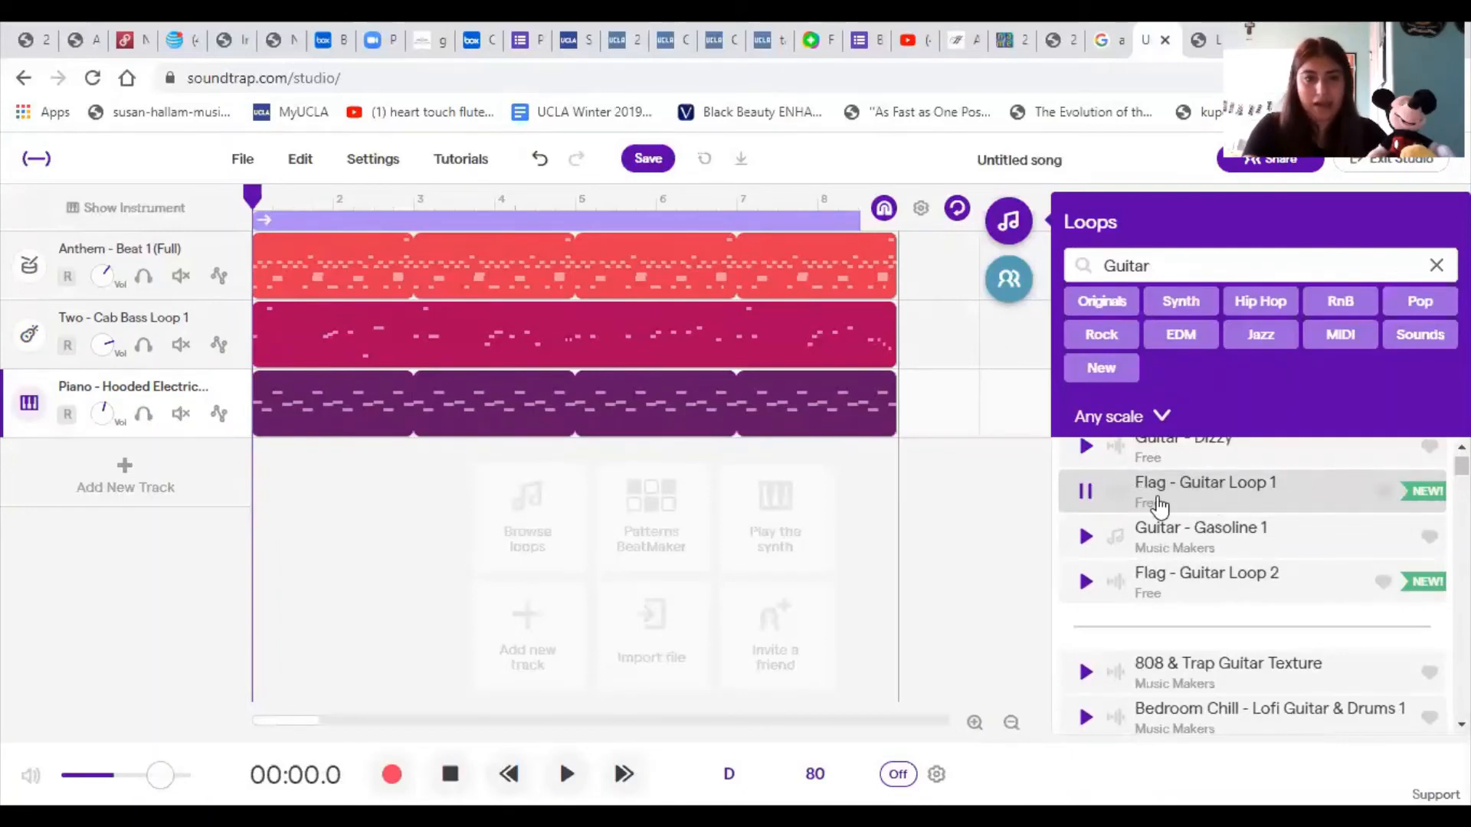
{"action": "left_click_drag", "start_coordinate": [1158, 504], "coordinate": [260, 473]}
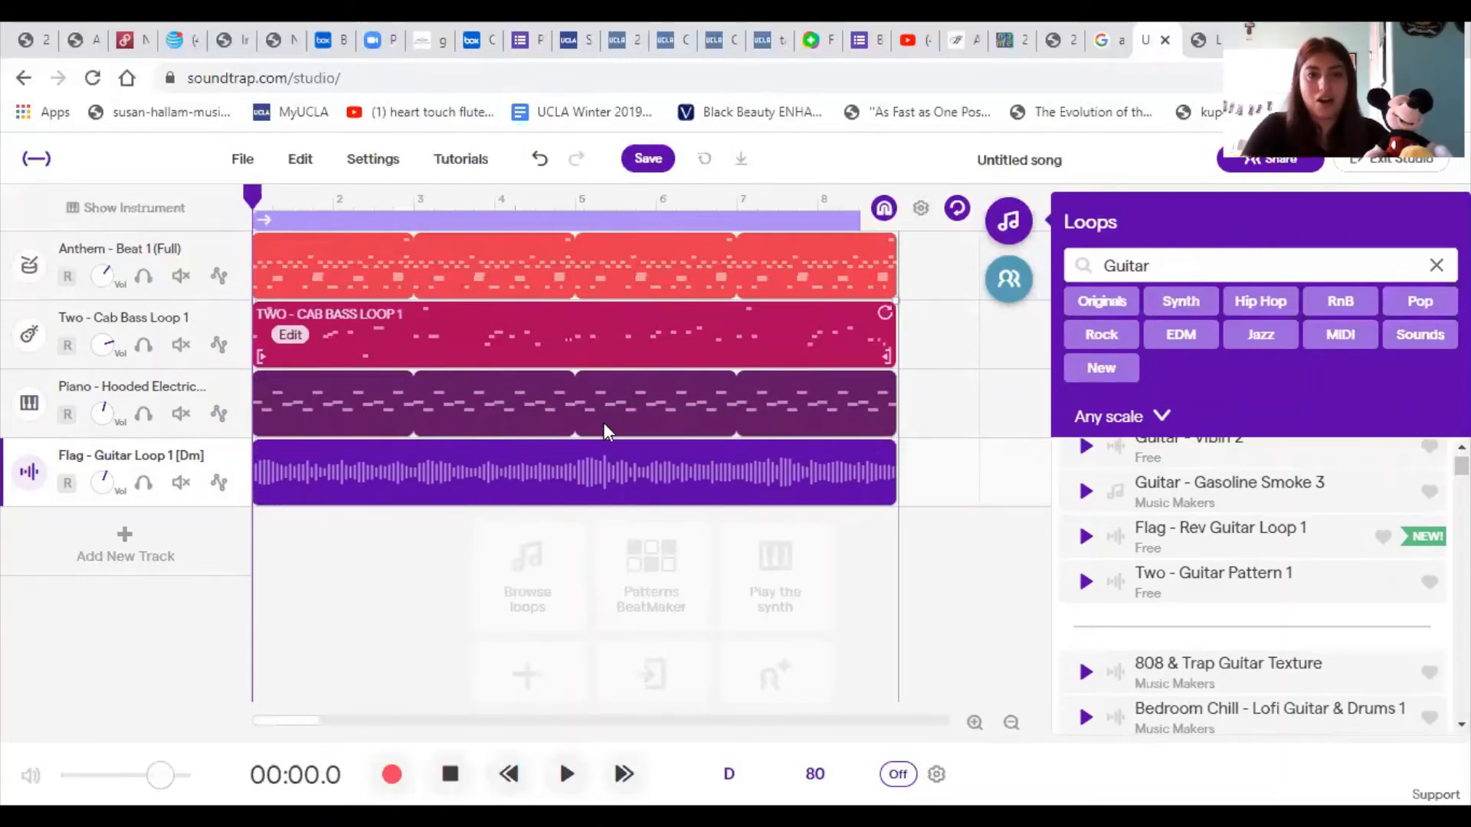
- Play the song with all four tracks together and stop playback near the end of the loops
{"action": "left_click", "coordinate": [566, 773]}
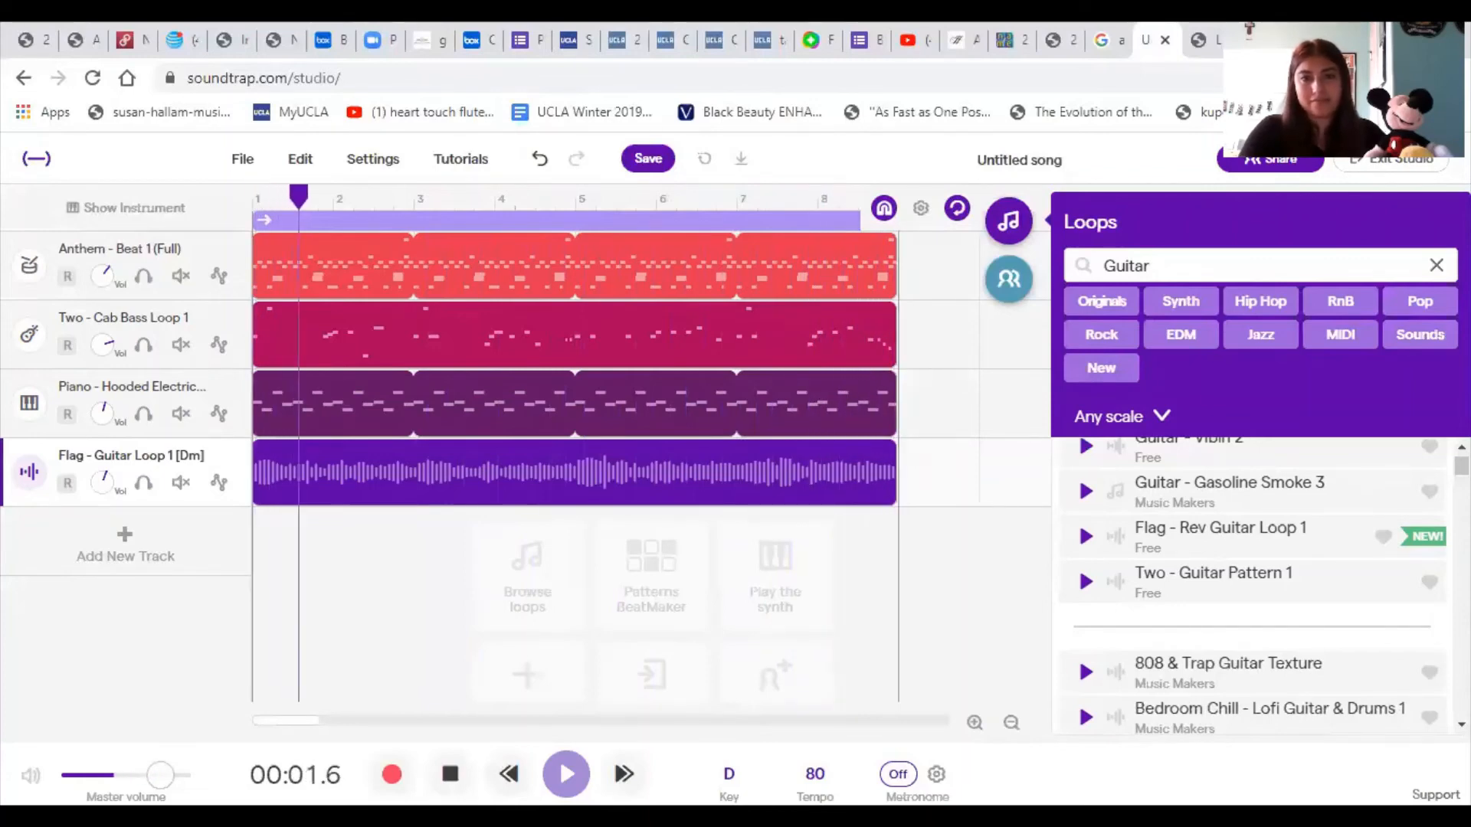
{"action": "left_click", "coordinate": [566, 773]}
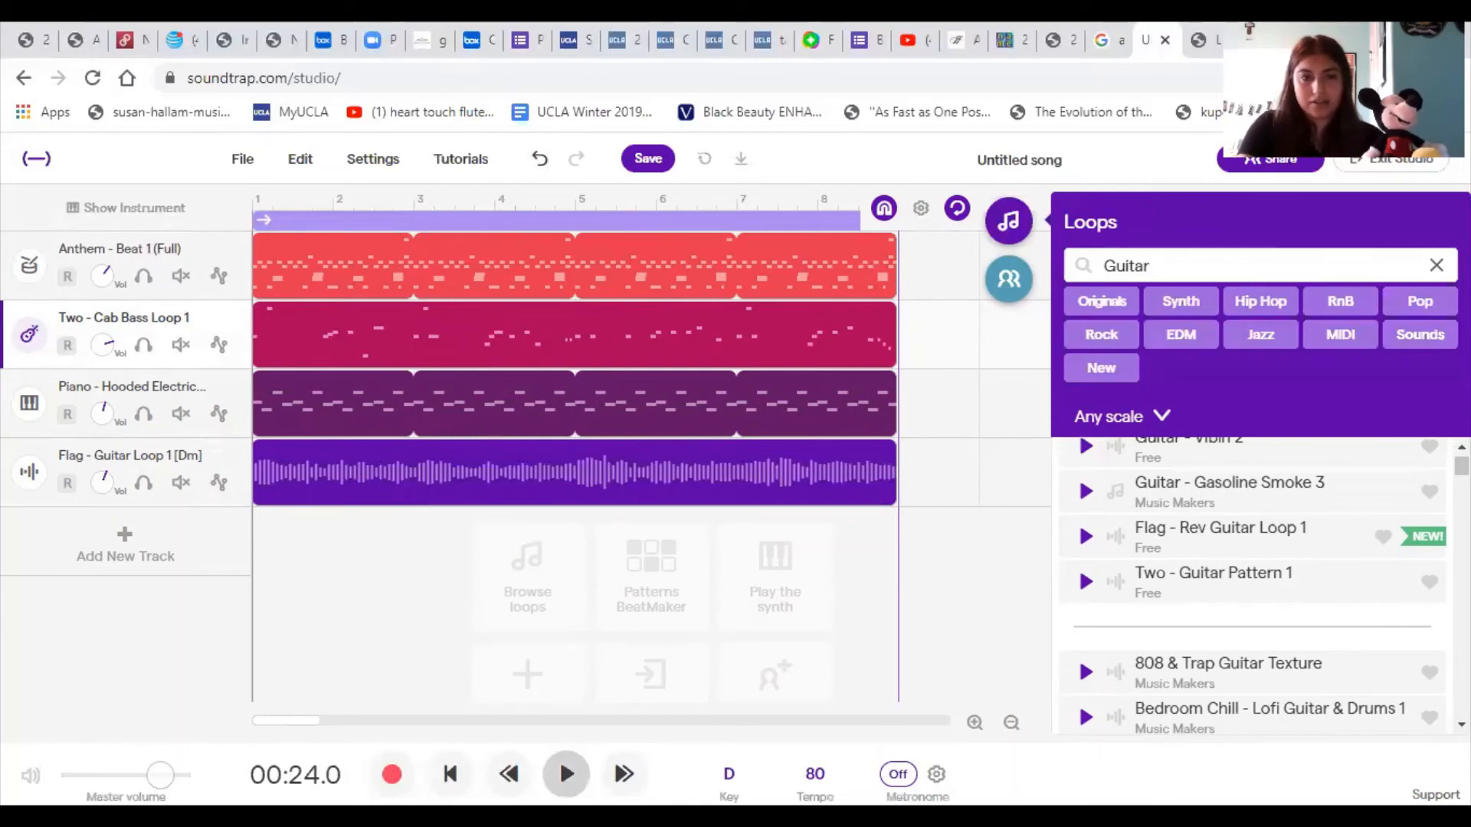
{"action": "left_click", "coordinate": [566, 773]}
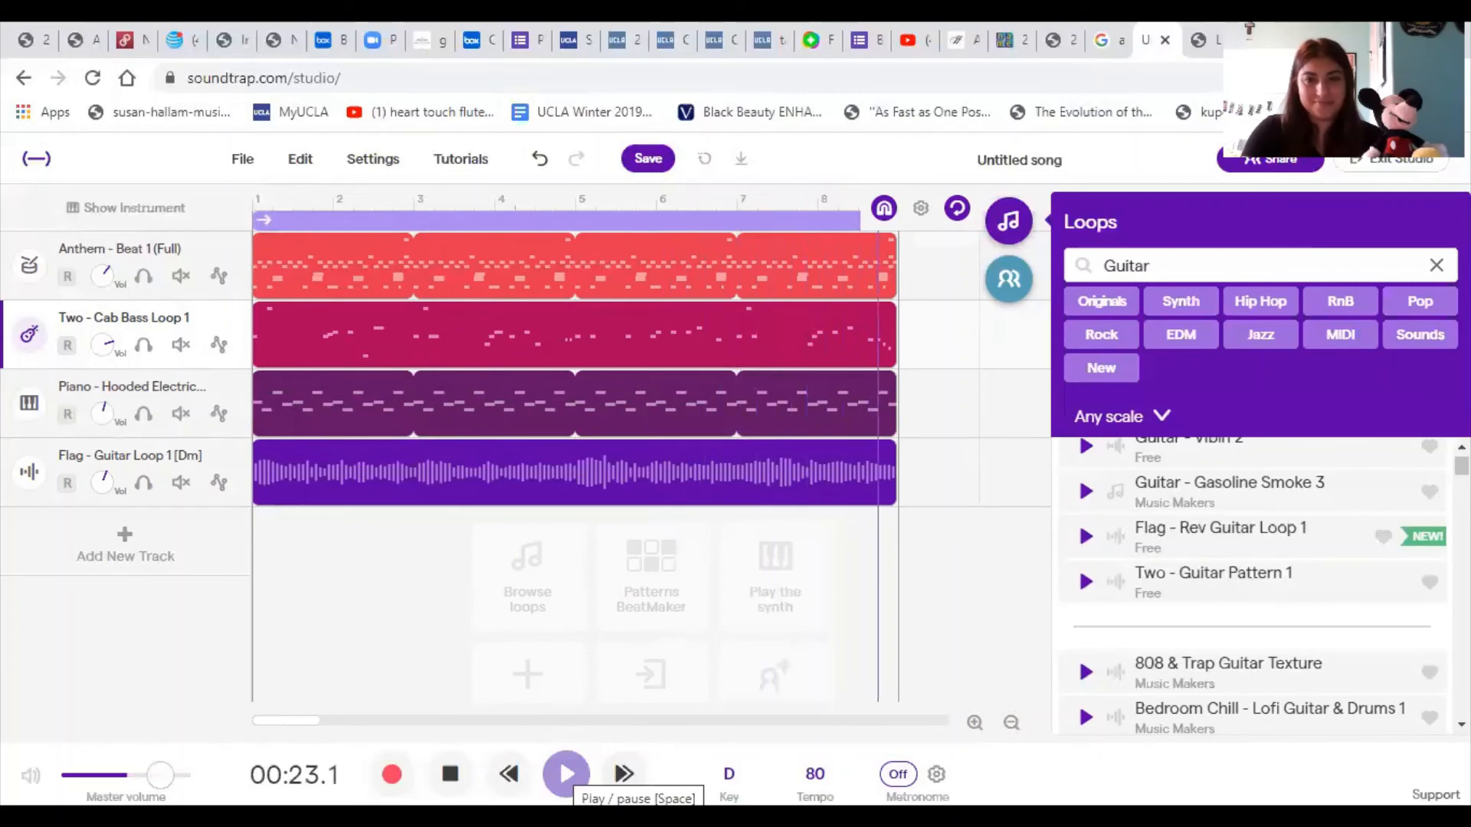
{"action": "left_click", "coordinate": [566, 773]}
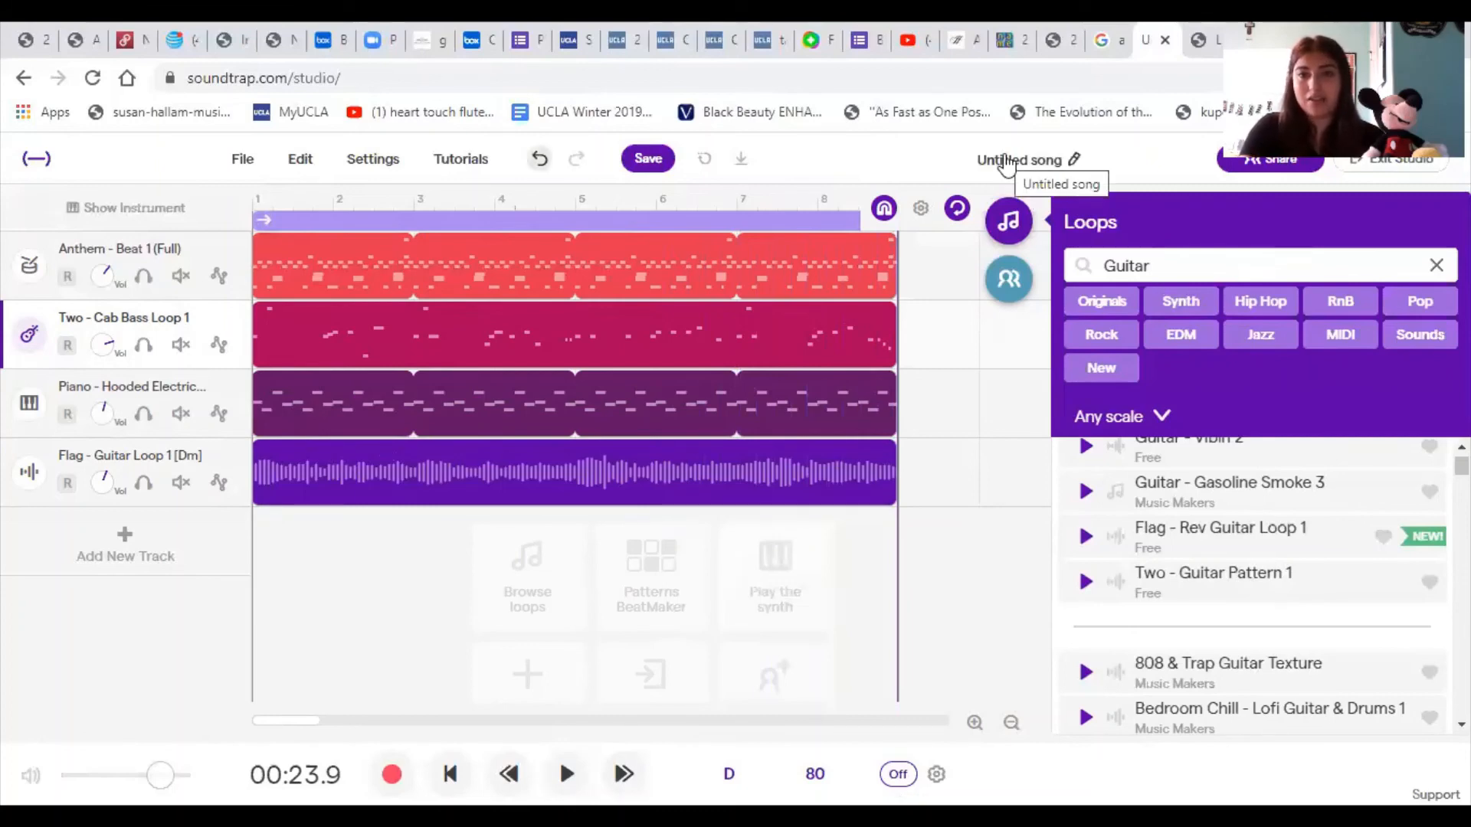
- Rename the song as Mickey's Beats and save it
{"action": "left_click", "coordinate": [1005, 160]}
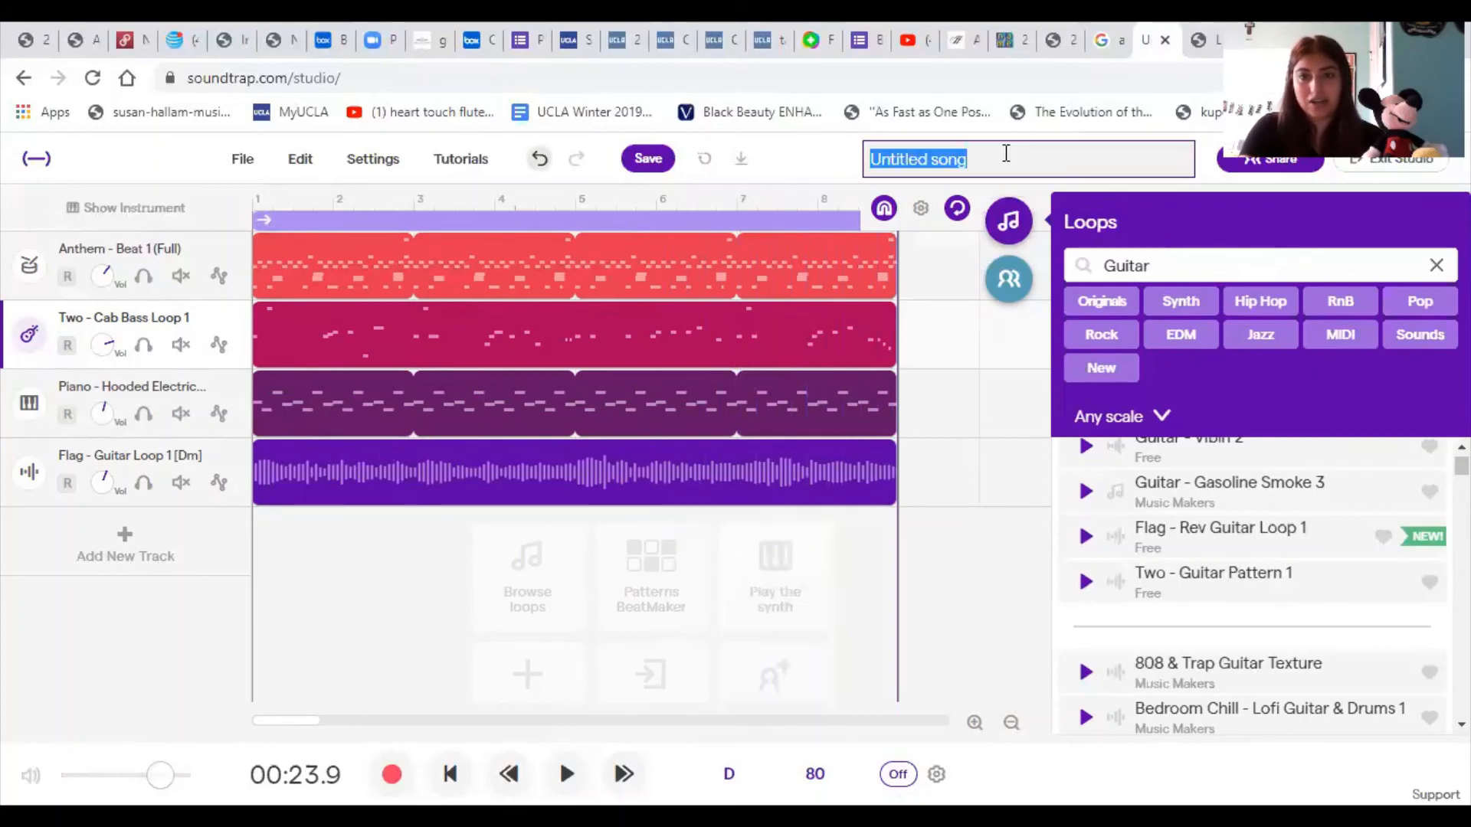
{"action": "key", "text": "BackSpace"}
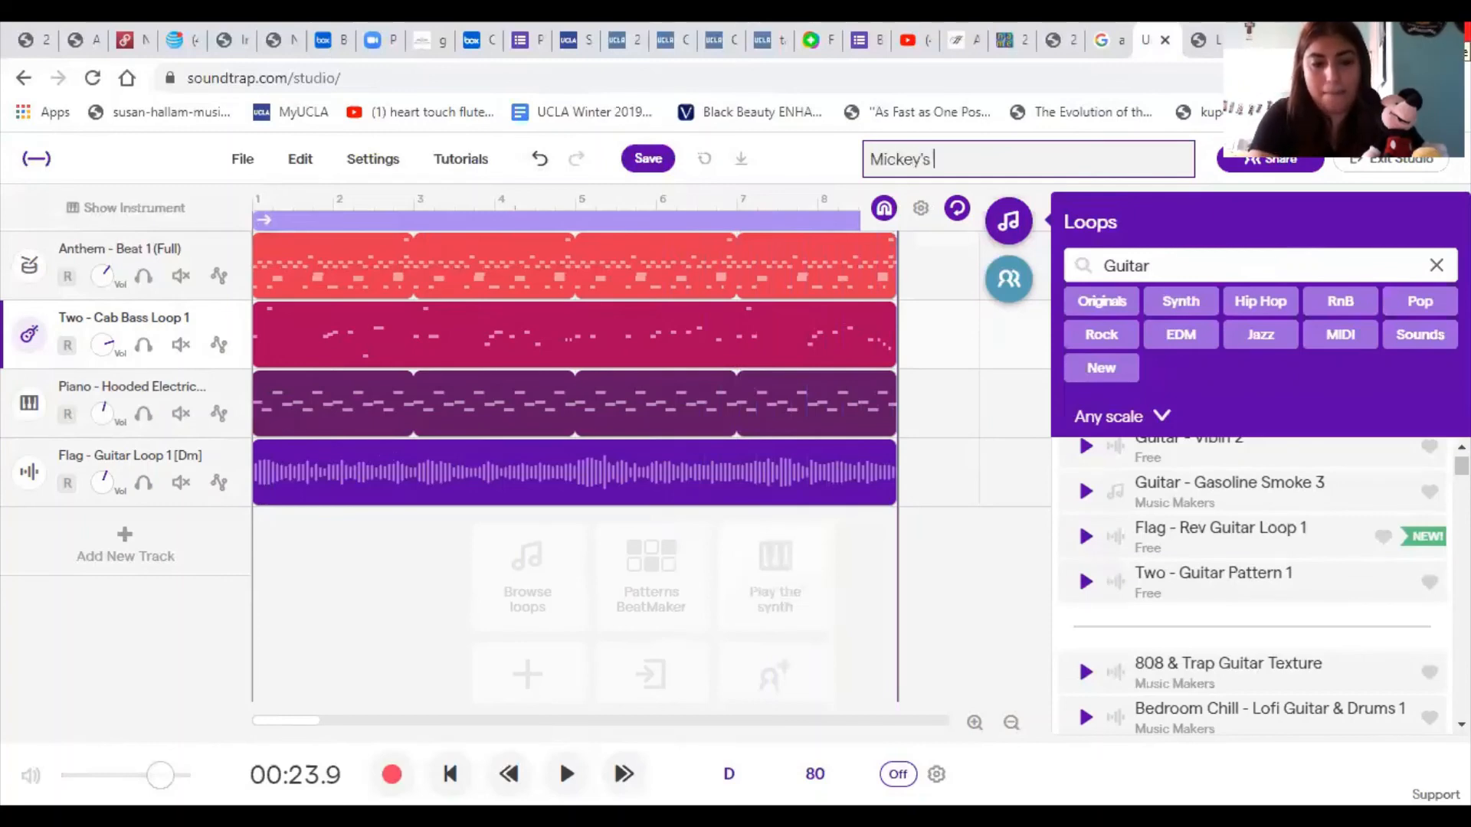
{"action": "type", "text": "Be"}
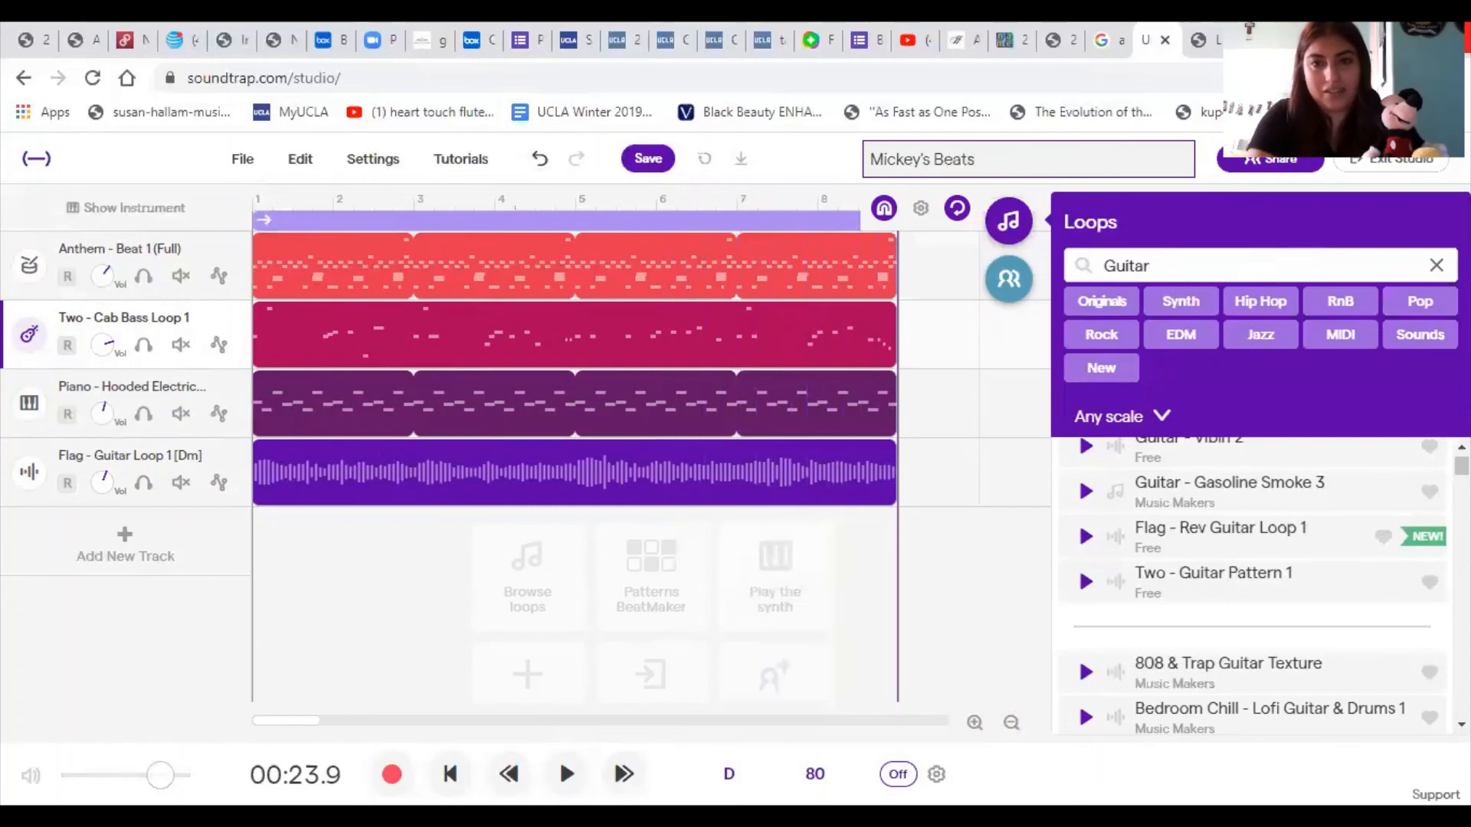
{"action": "type", "text": "ats"}
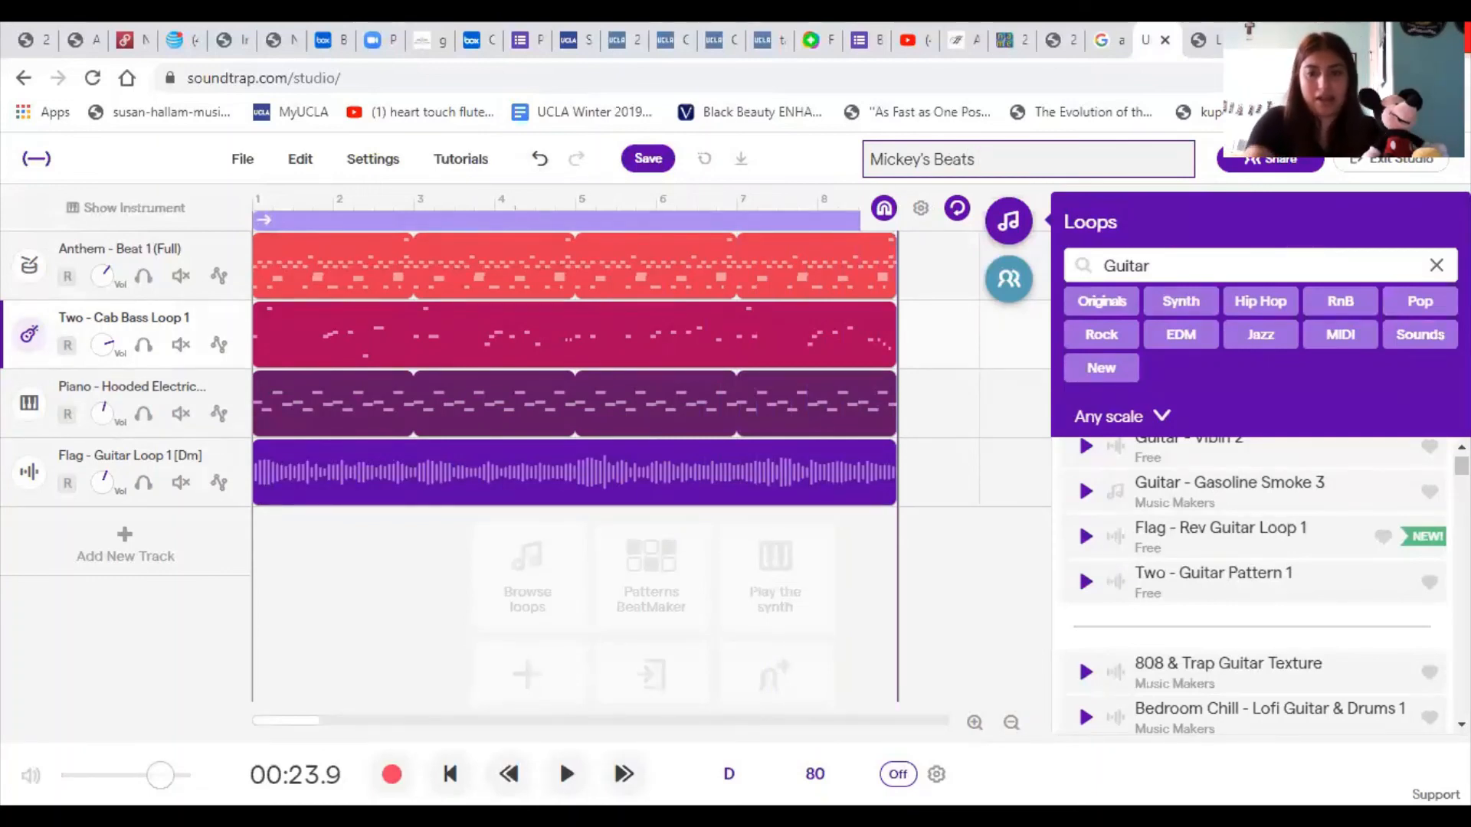
{"action": "key", "text": "Return"}
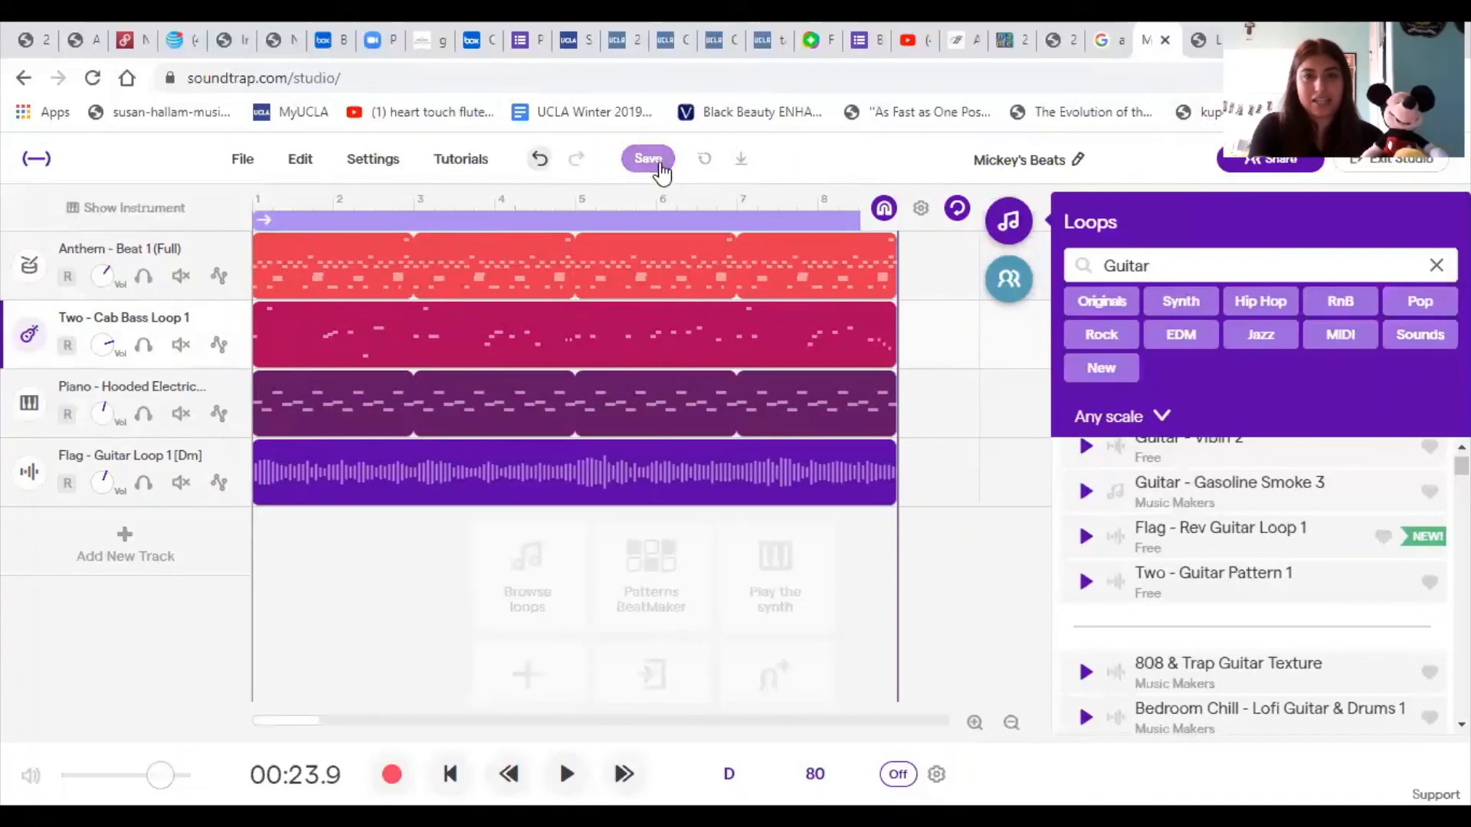
{"action": "left_click", "coordinate": [648, 159]}
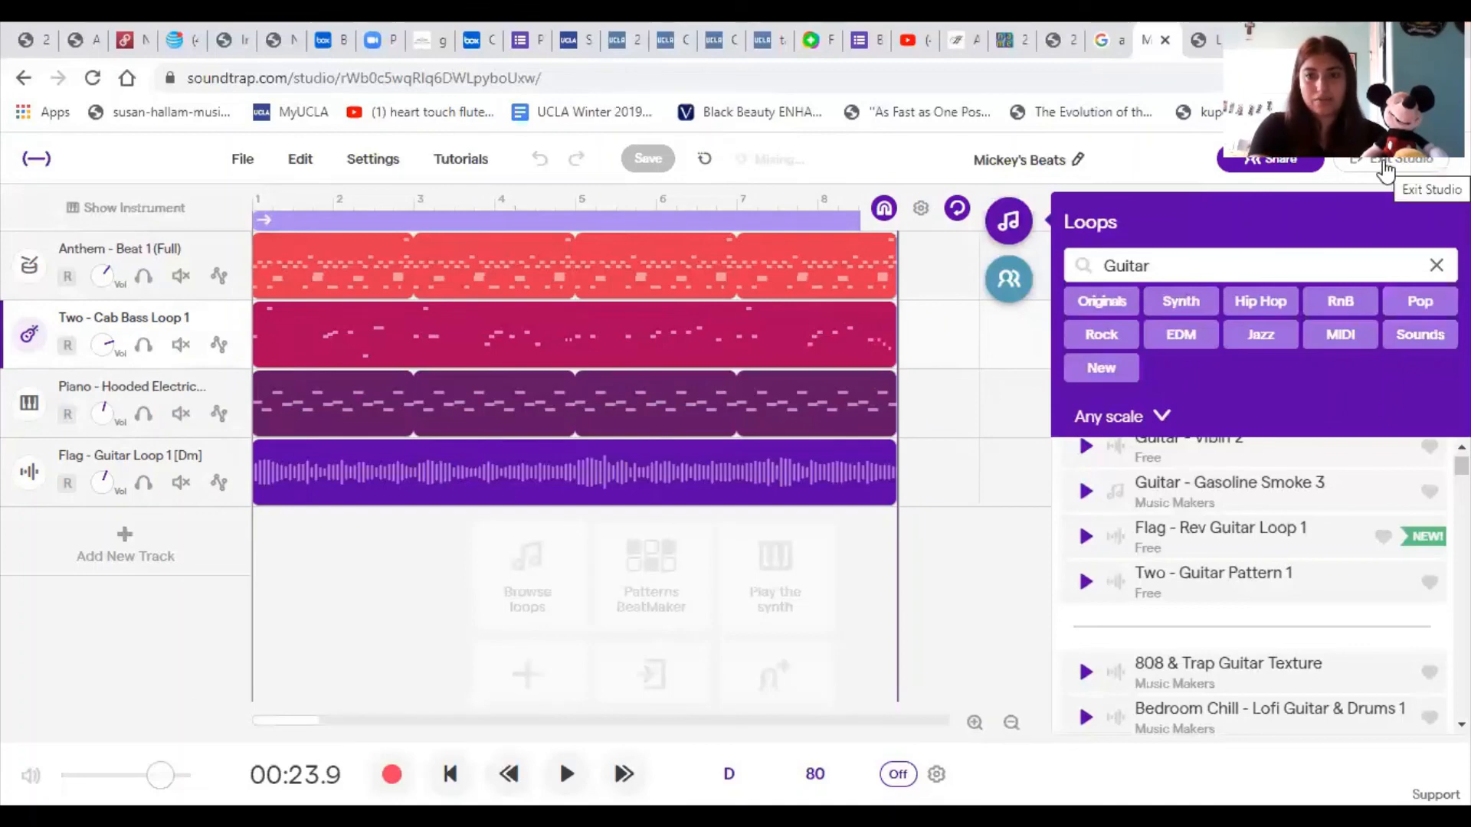
- Exit the studio and look through the My Projects list for the saved Mickey's Beats song
{"action": "left_click", "coordinate": [1385, 171]}
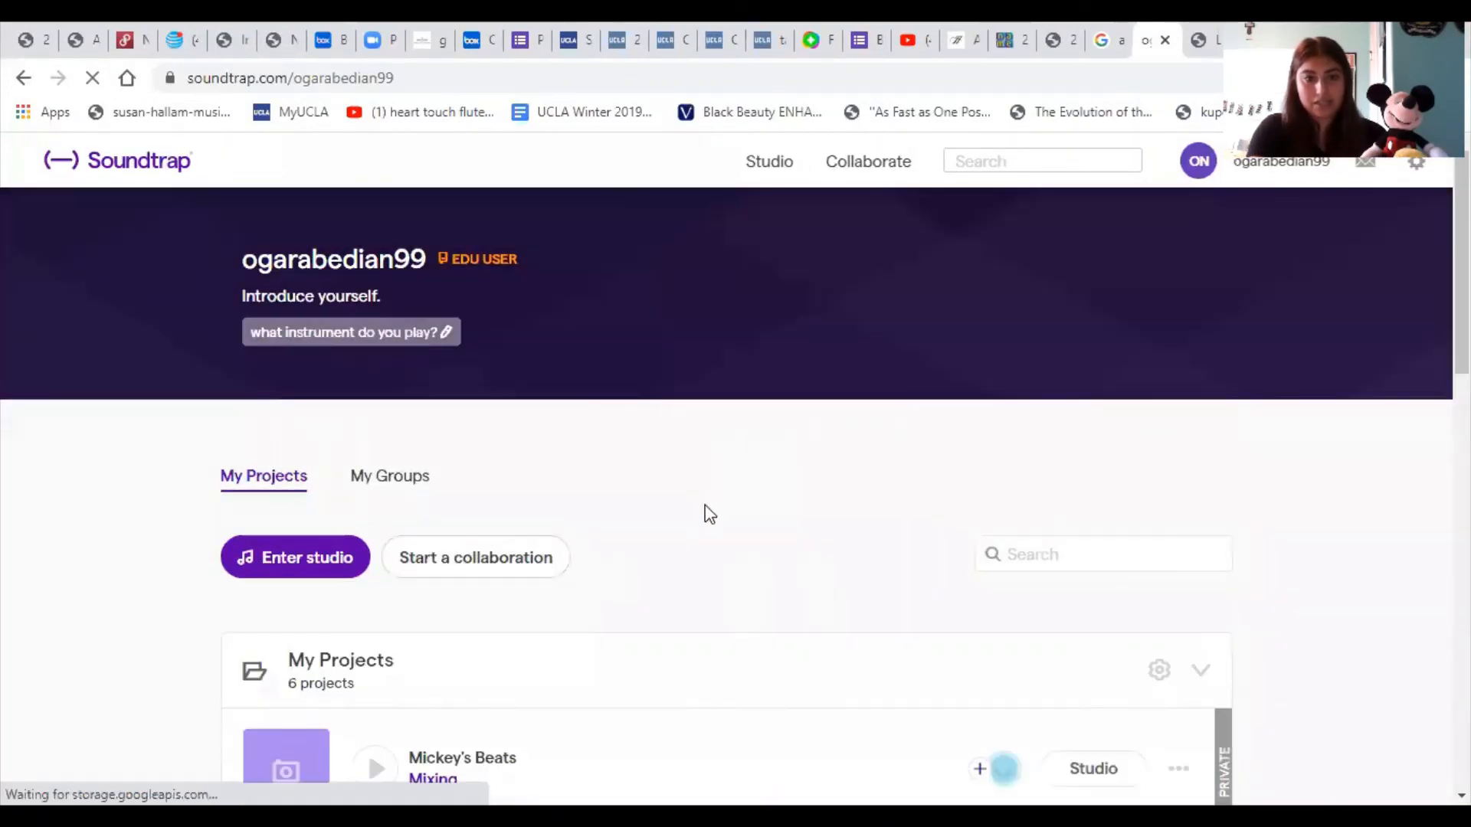
{"action": "scroll", "coordinate": [703, 513], "scroll_direction": "down", "scroll_amount": 3}
{"action": "scroll", "coordinate": [707, 516], "scroll_direction": "down", "scroll_amount": 1}
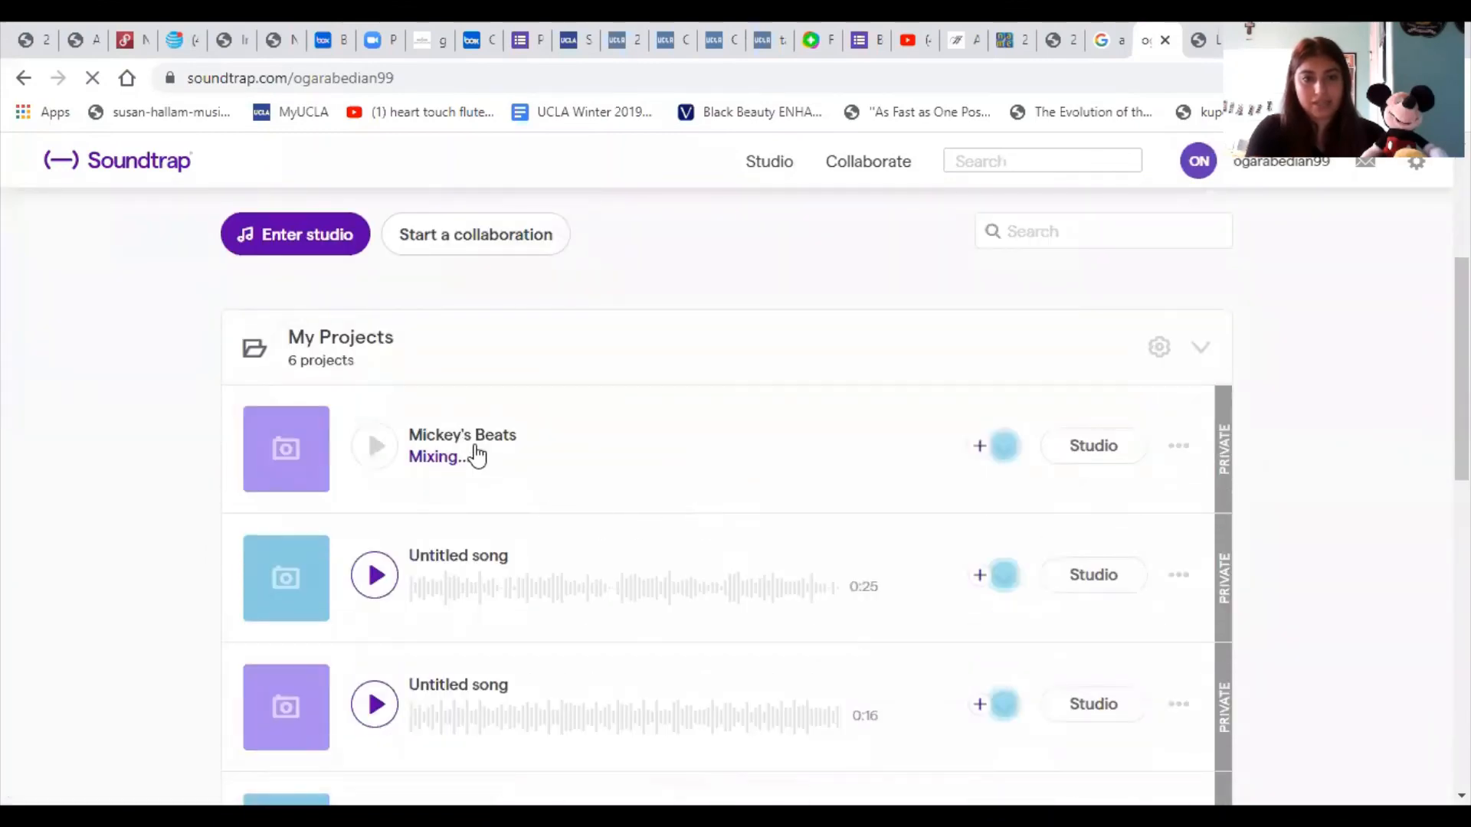
{"action": "scroll", "coordinate": [476, 453], "scroll_direction": "down", "scroll_amount": 1}
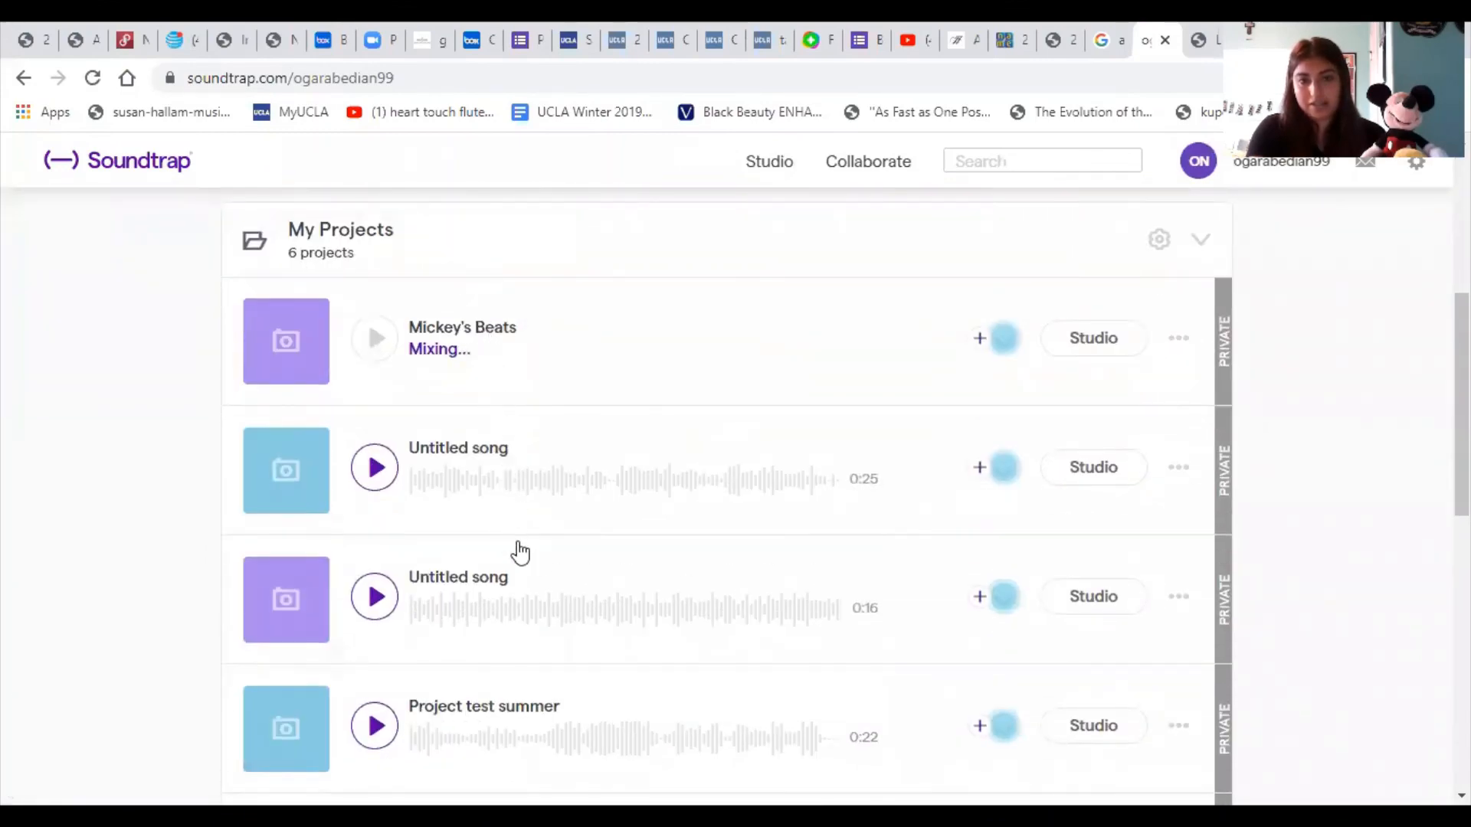
{"action": "scroll", "coordinate": [526, 509], "scroll_direction": "down", "scroll_amount": 5}
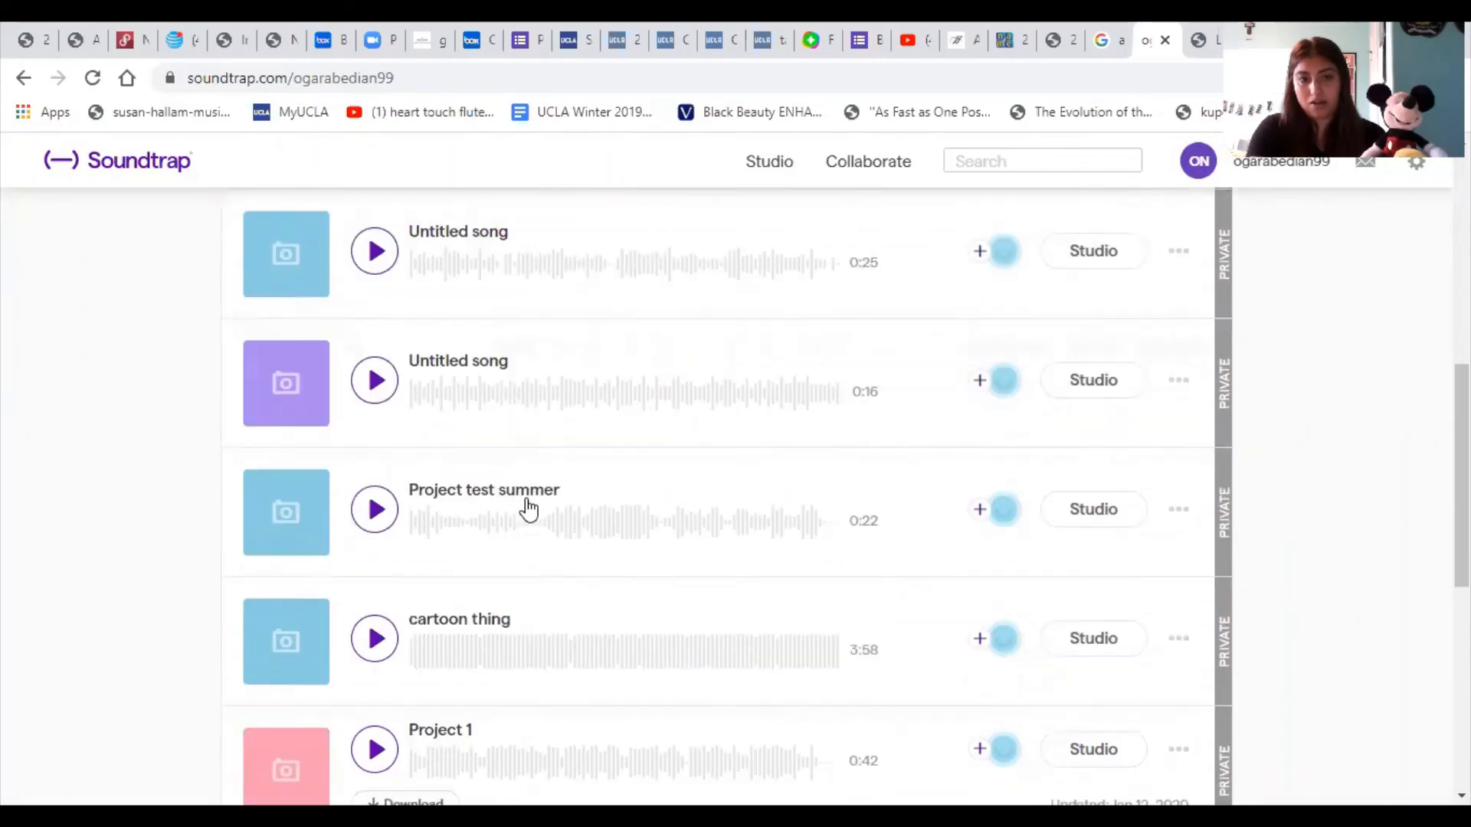
{"action": "scroll", "coordinate": [521, 510], "scroll_direction": "up", "scroll_amount": 7}
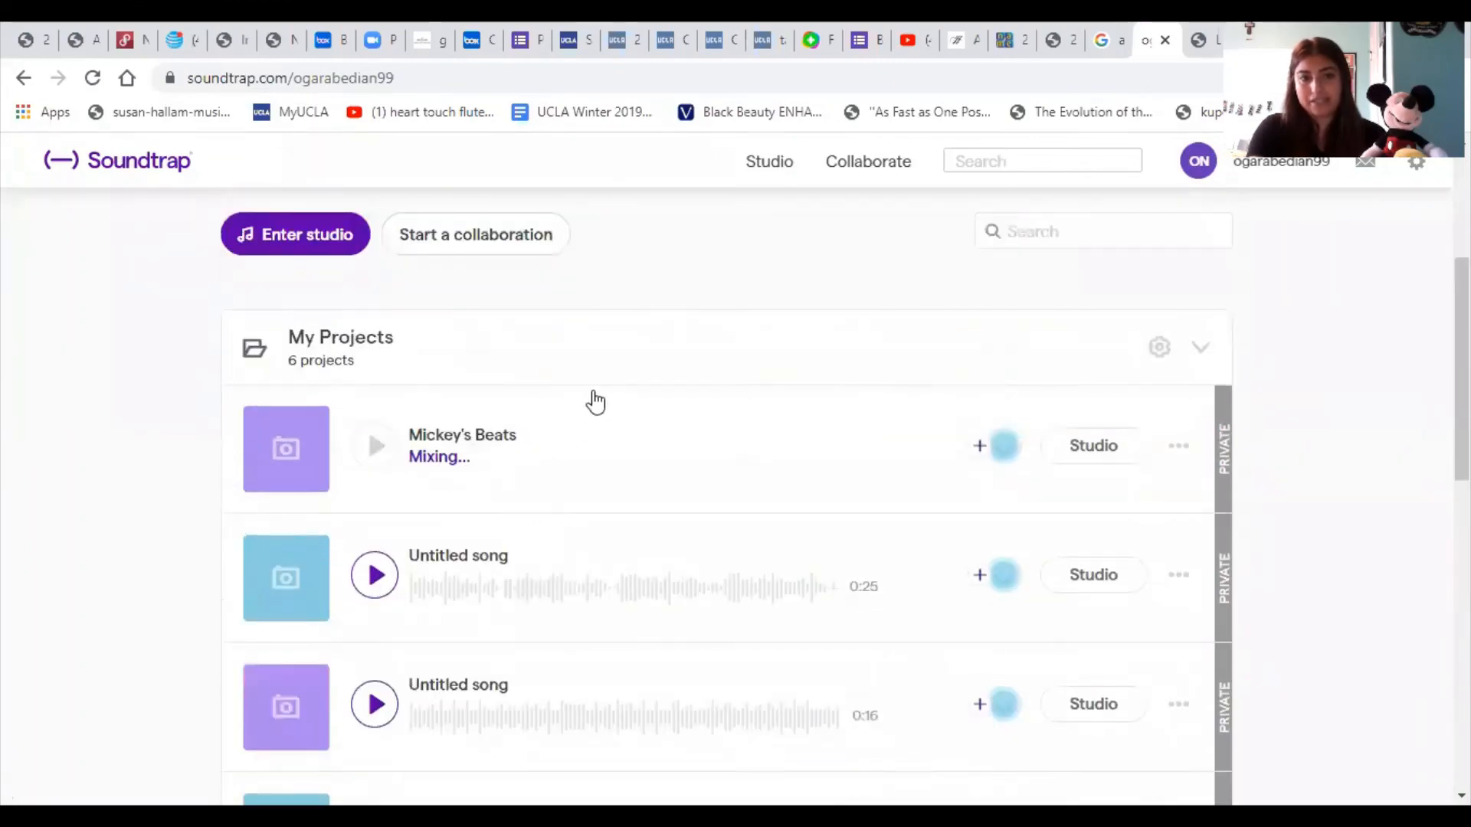